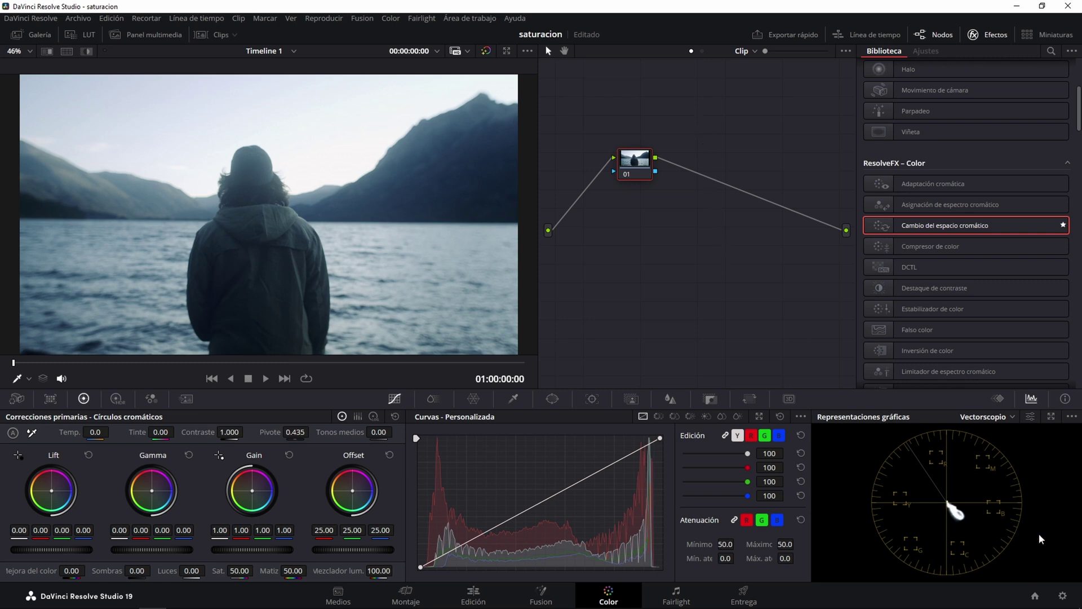
# - Check project colour management, then give node 01 a Colour Space Transform with Rec. 709 / Gamma 2.4 input
pyautogui.click(1063, 596)
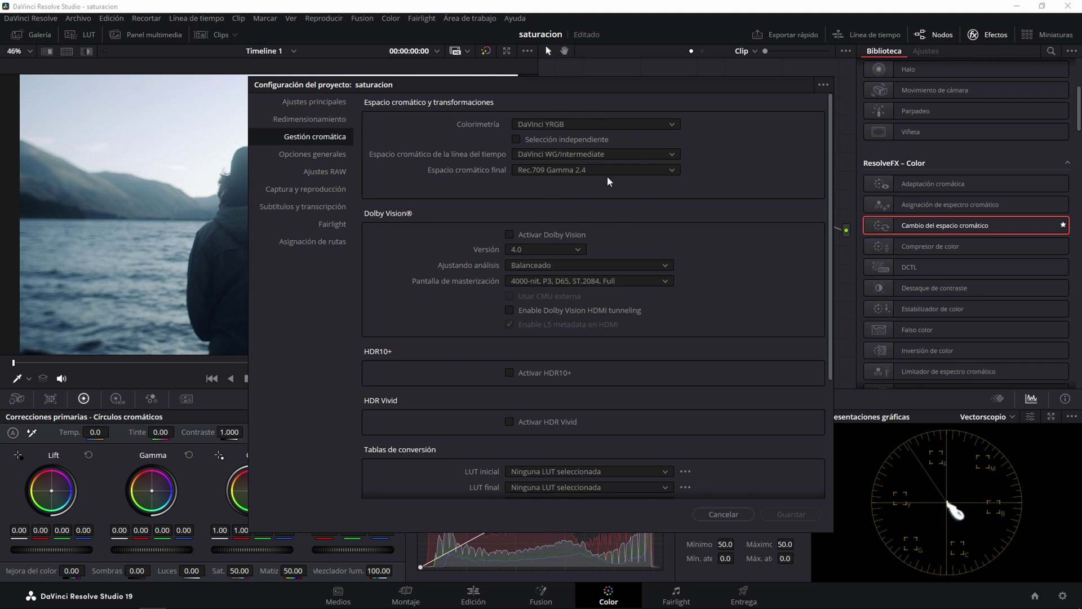
pyautogui.click(735, 517)
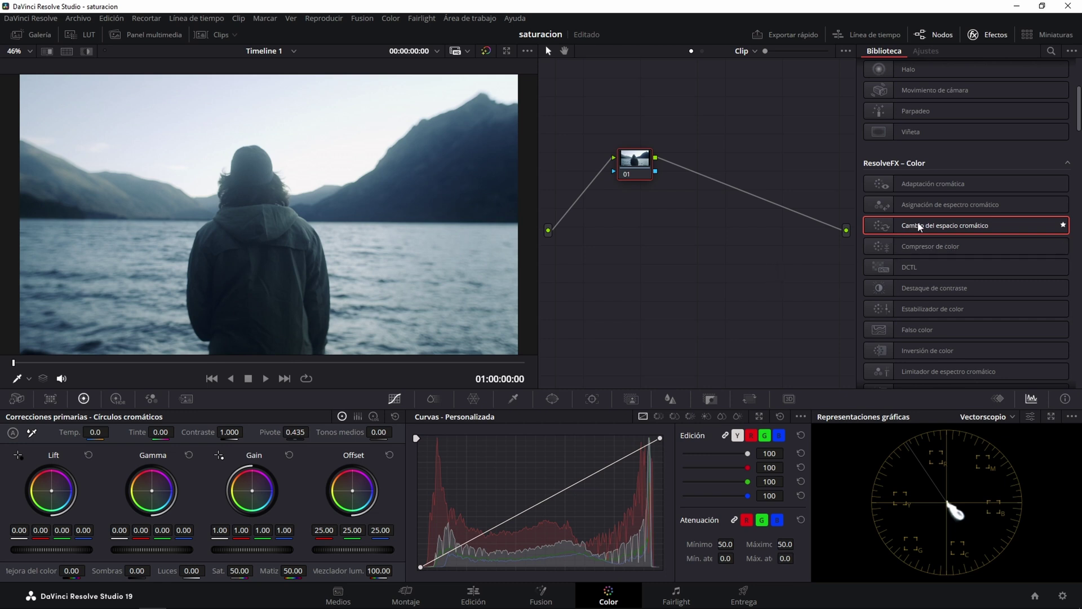
pyautogui.moveTo(919, 226); pyautogui.dragTo(631, 162)
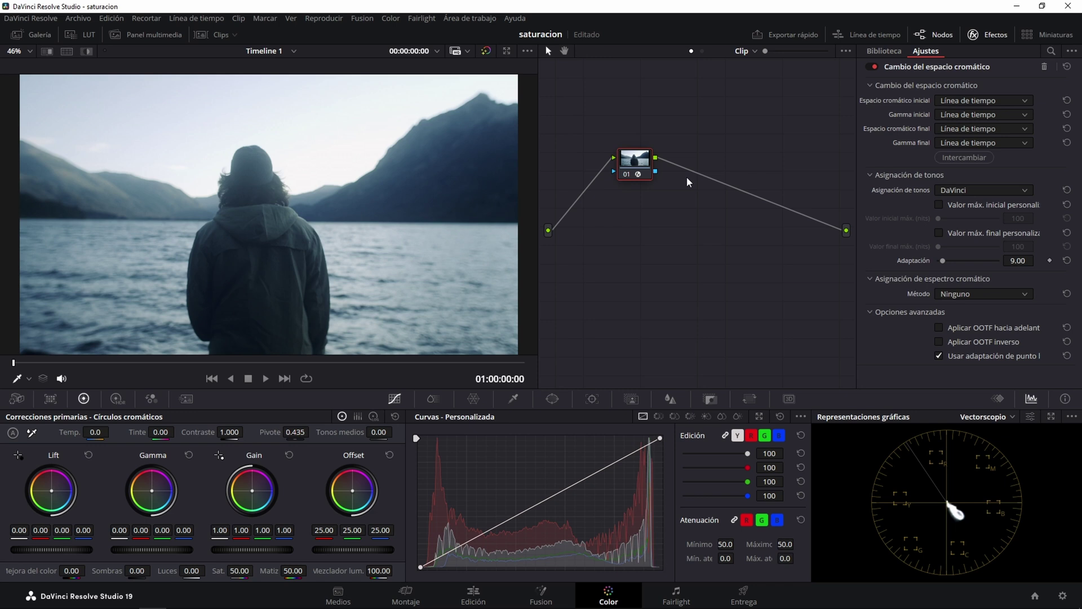
pyautogui.click(973, 100)
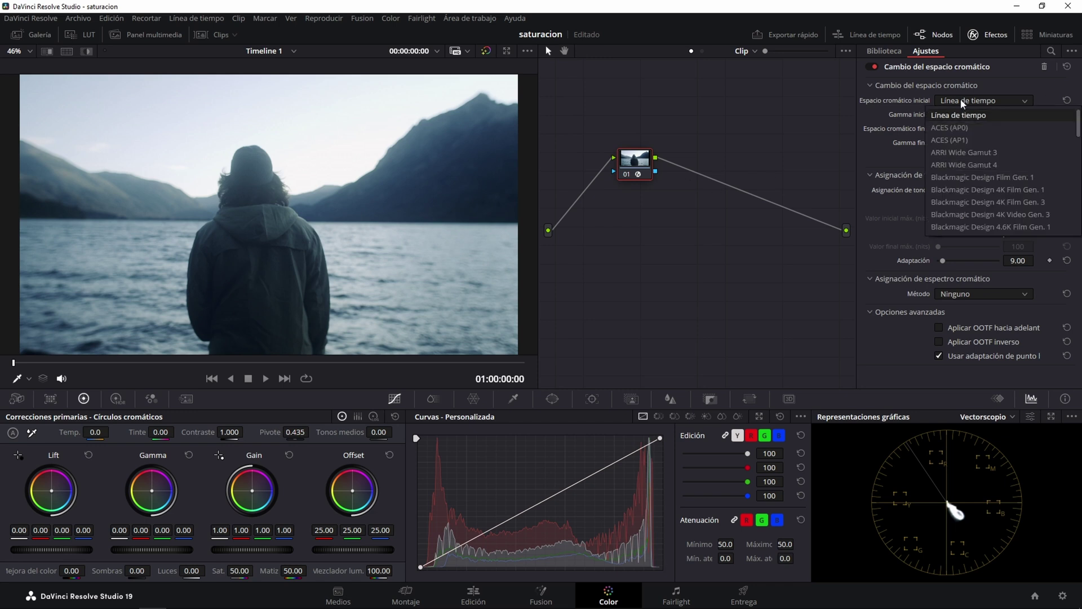
pyautogui.click(958, 110)
pyautogui.click(957, 113)
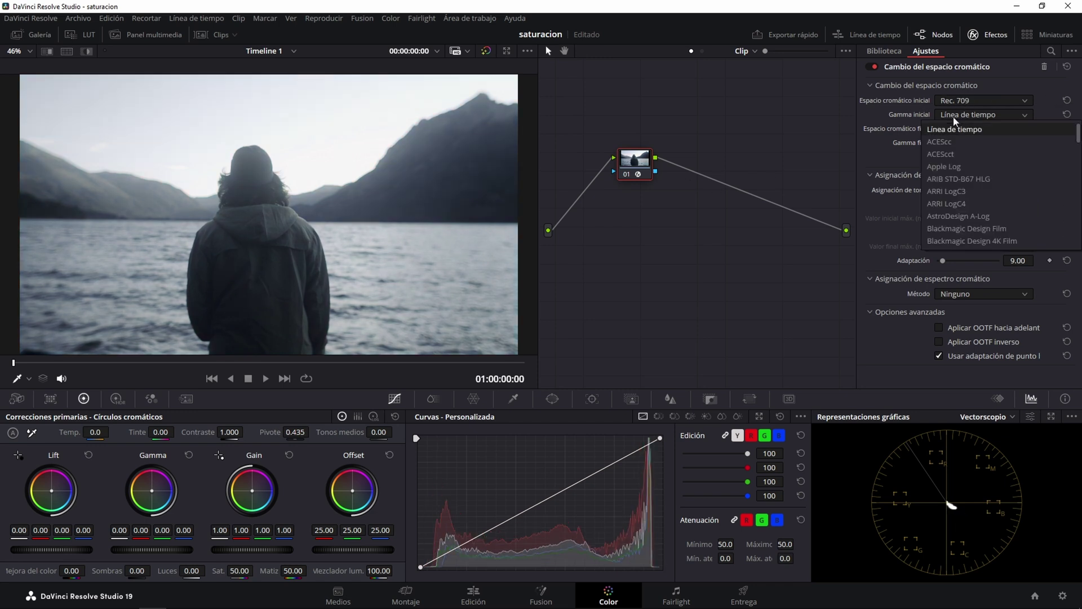
pyautogui.click(954, 117)
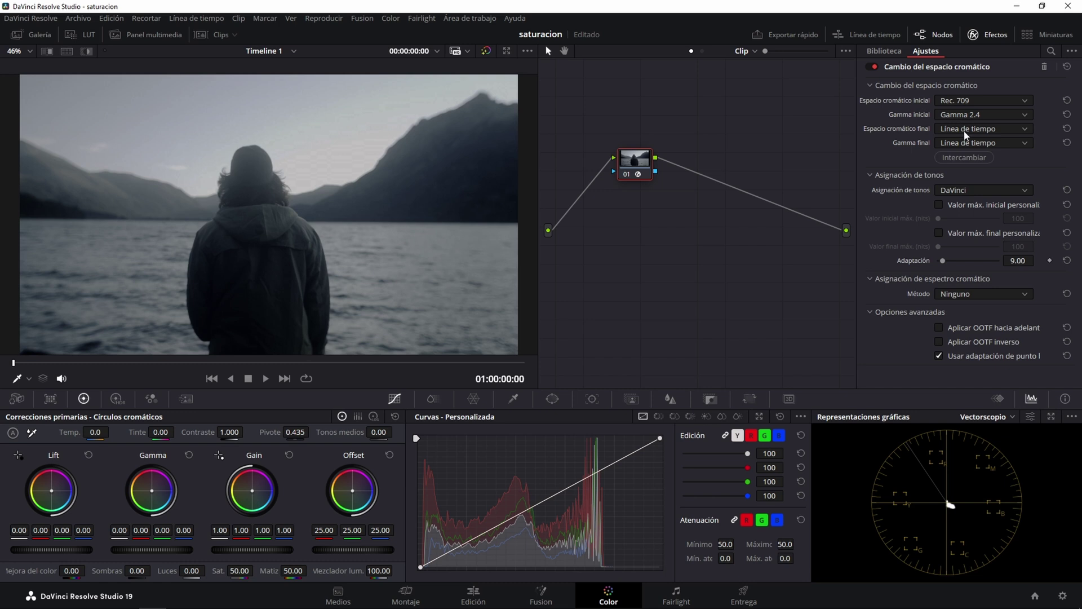
# - Output DaVinci Wide Gamut / Intermediate, tone mapping None, saturation compression gamut mapping; add node 02
pyautogui.click(965, 131)
pyautogui.click(964, 135)
pyautogui.click(962, 143)
pyautogui.click(961, 144)
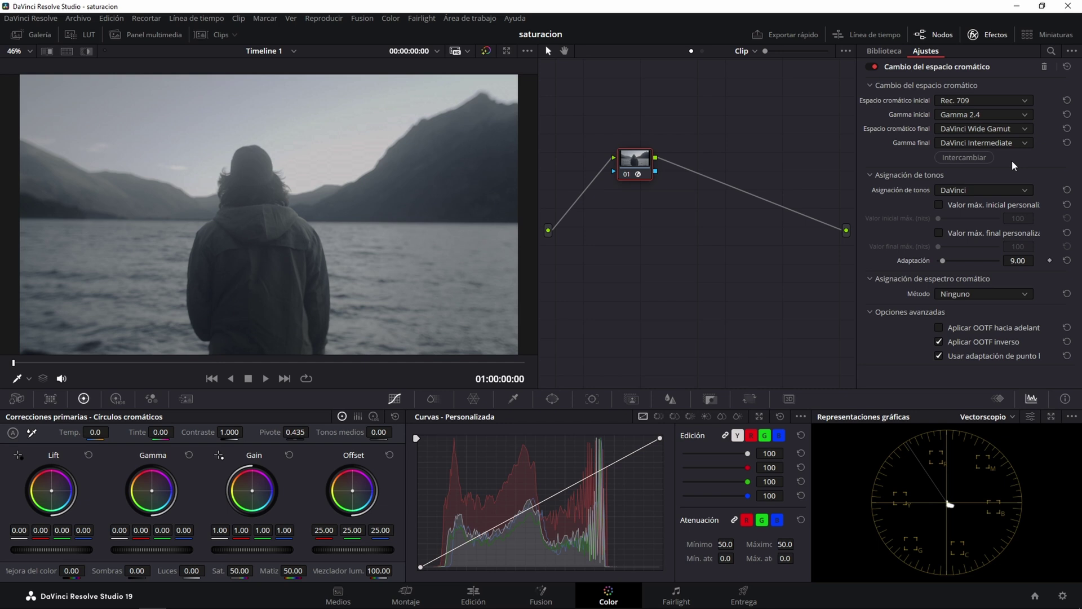
pyautogui.click(964, 191)
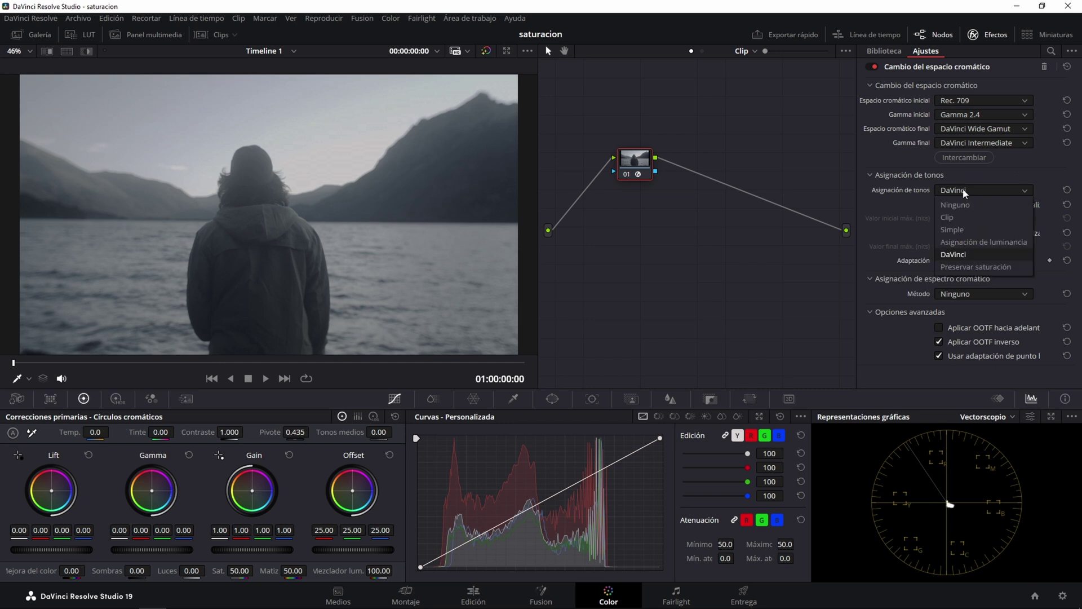
pyautogui.click(953, 209)
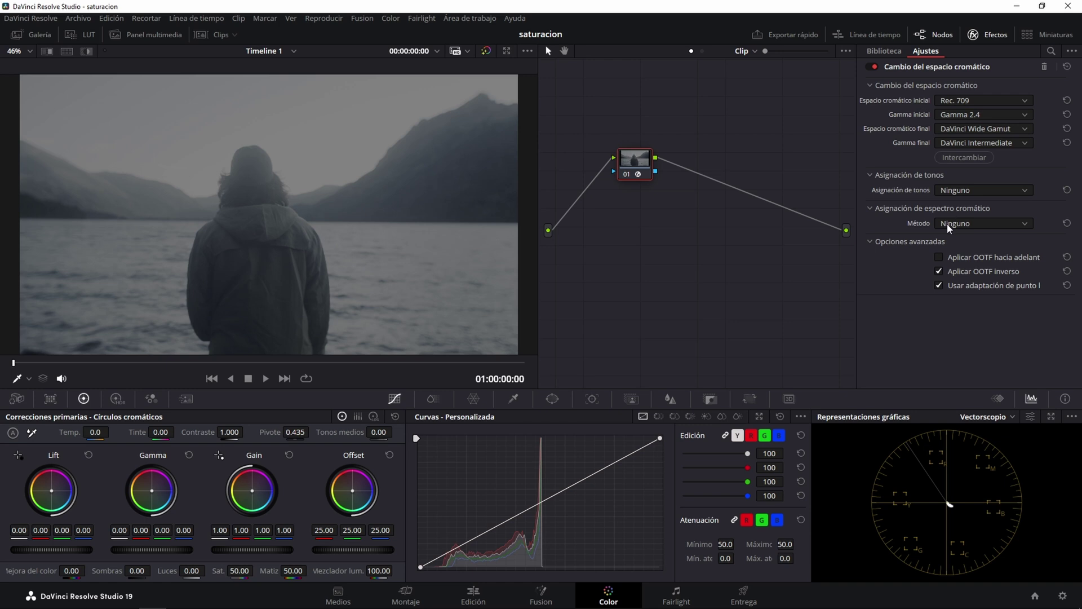
pyautogui.click(958, 224)
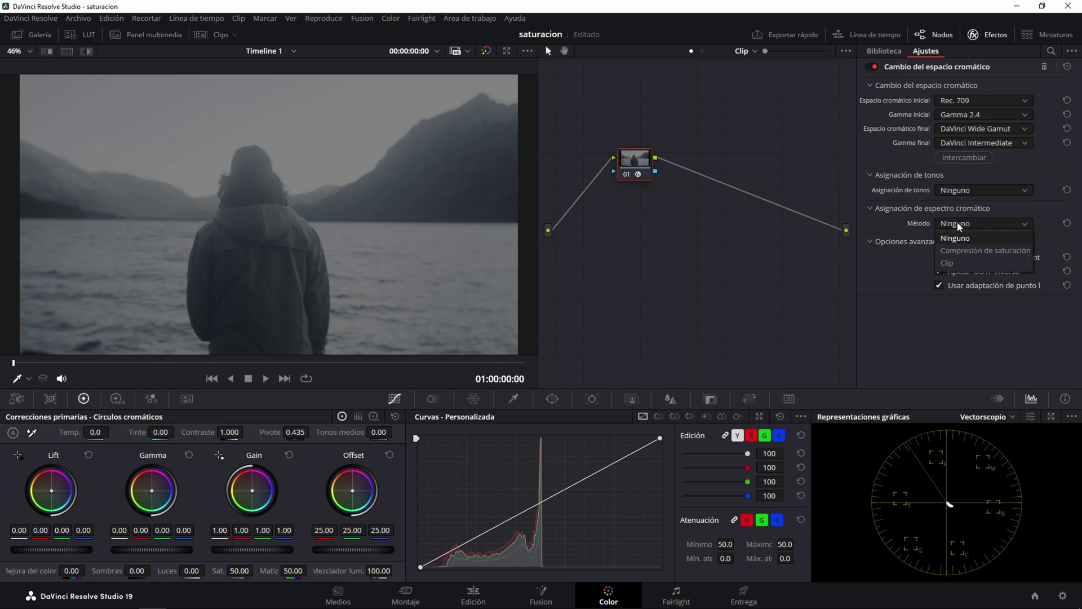
pyautogui.click(960, 251)
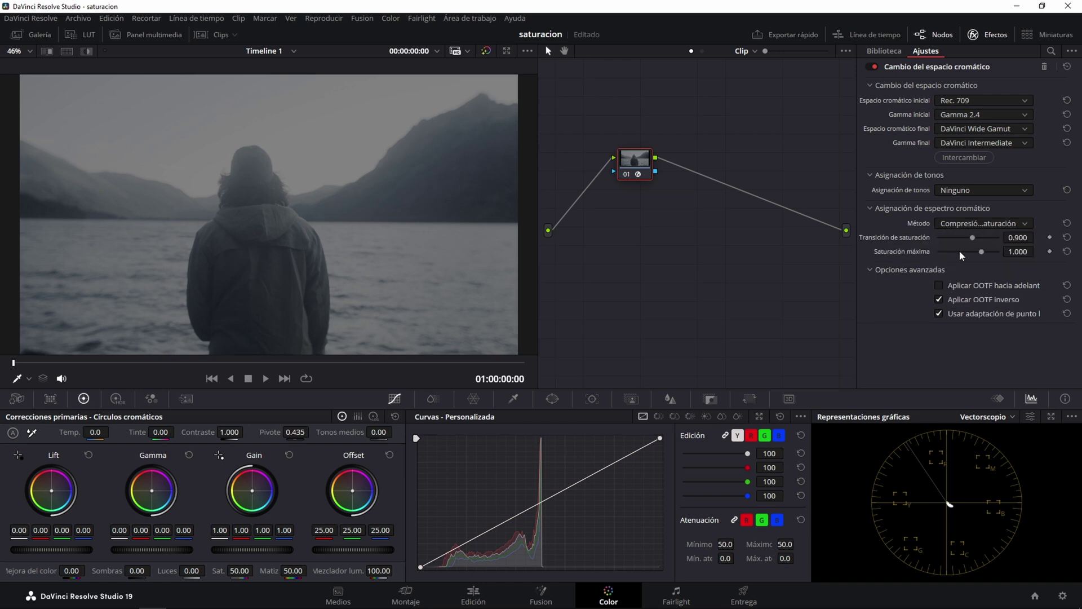
pyautogui.hotkey('alt', 's')
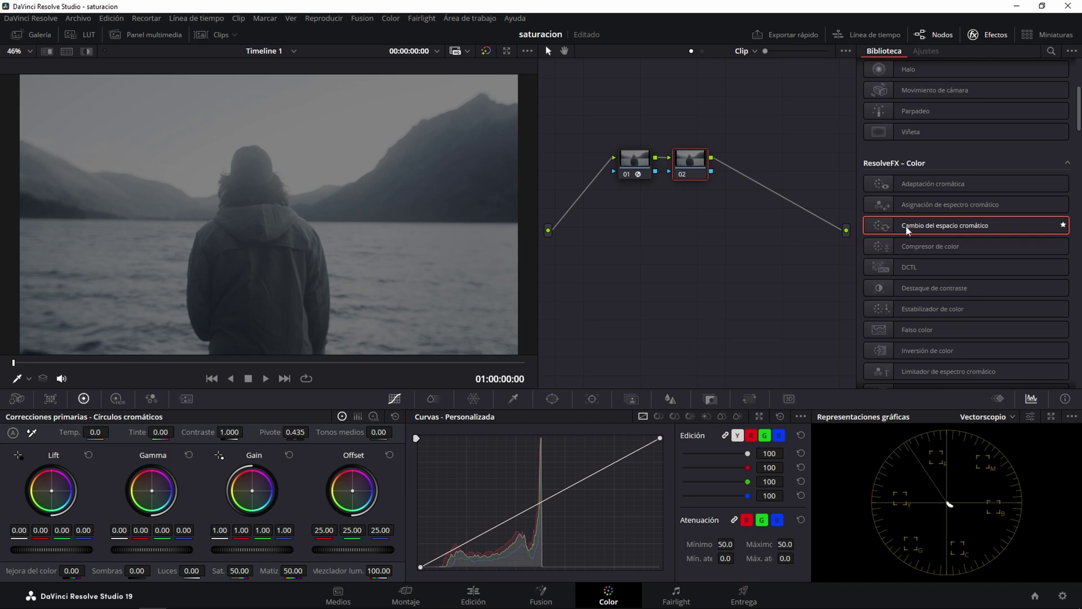
# - Transform node 02 from DaVinci Wide Gamut/Intermediate to Rec. 709/Cineon Film Log, then add node 03
pyautogui.moveTo(907, 230); pyautogui.dragTo(693, 161)
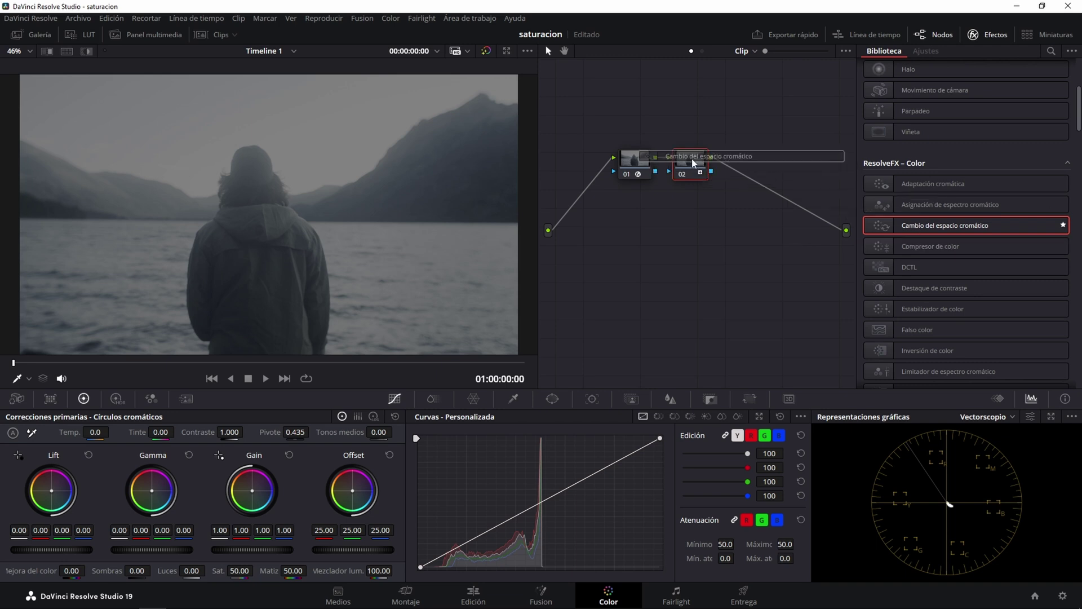
pyautogui.click(952, 101)
pyautogui.scroll(-3, 952, 104)
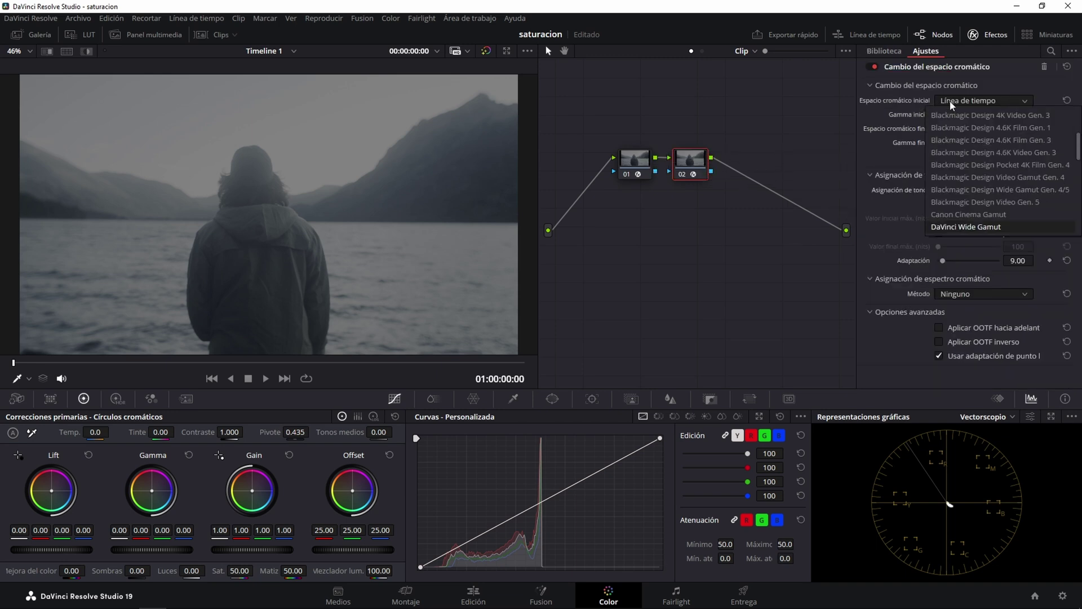
pyautogui.click(952, 104)
pyautogui.click(961, 116)
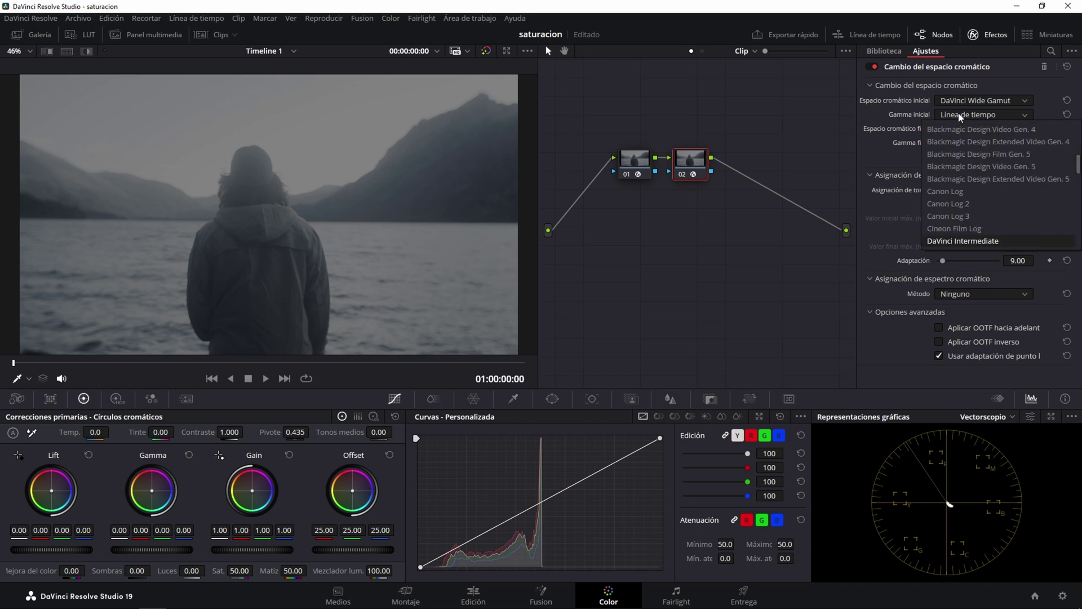
pyautogui.click(961, 117)
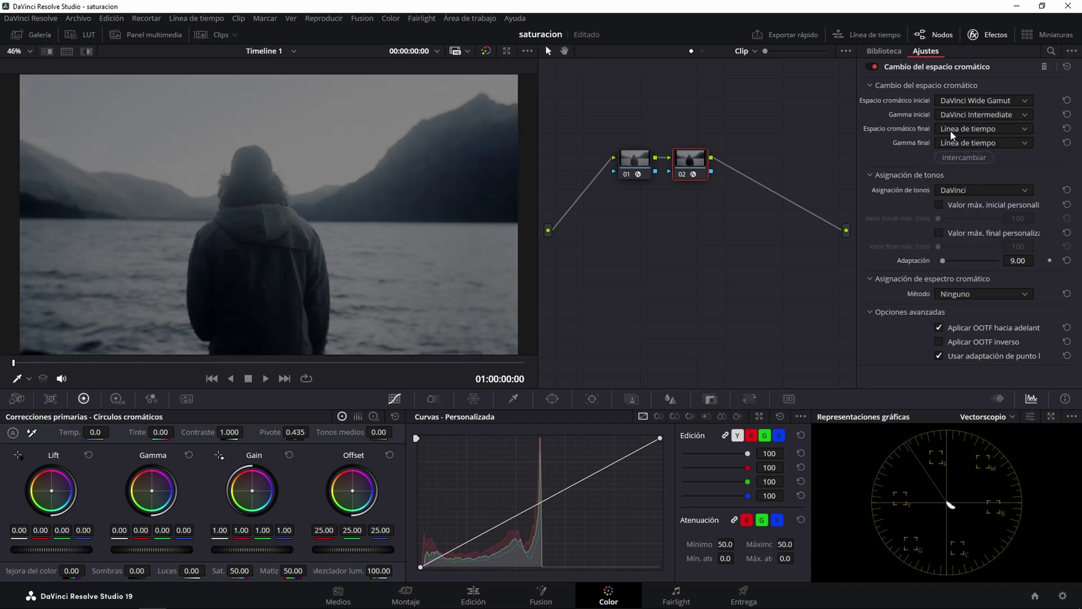
pyautogui.click(950, 129)
pyautogui.click(950, 130)
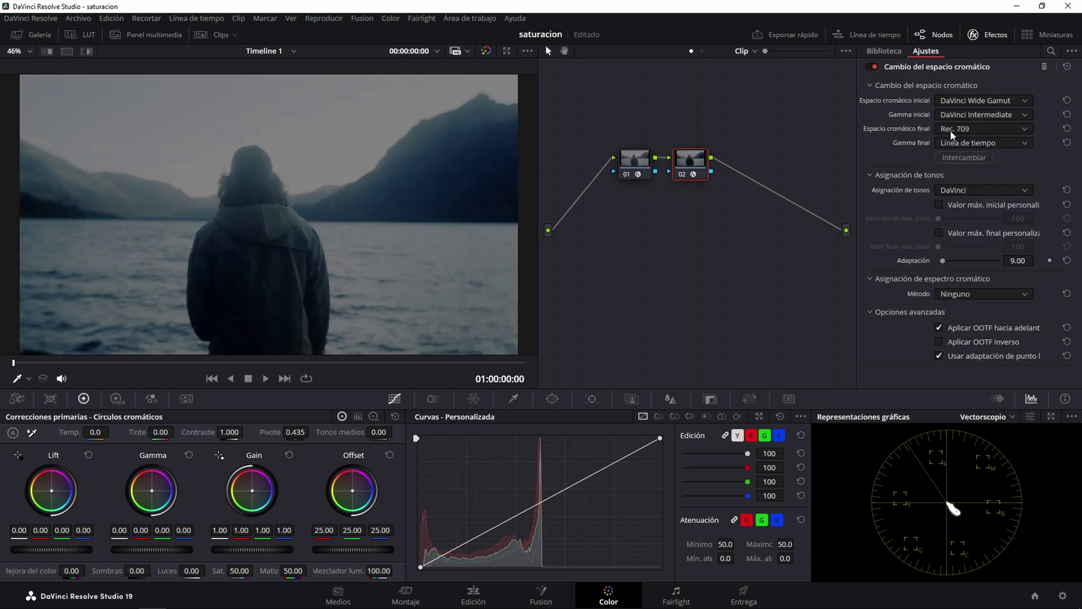
pyautogui.click(948, 144)
pyautogui.press('Down')
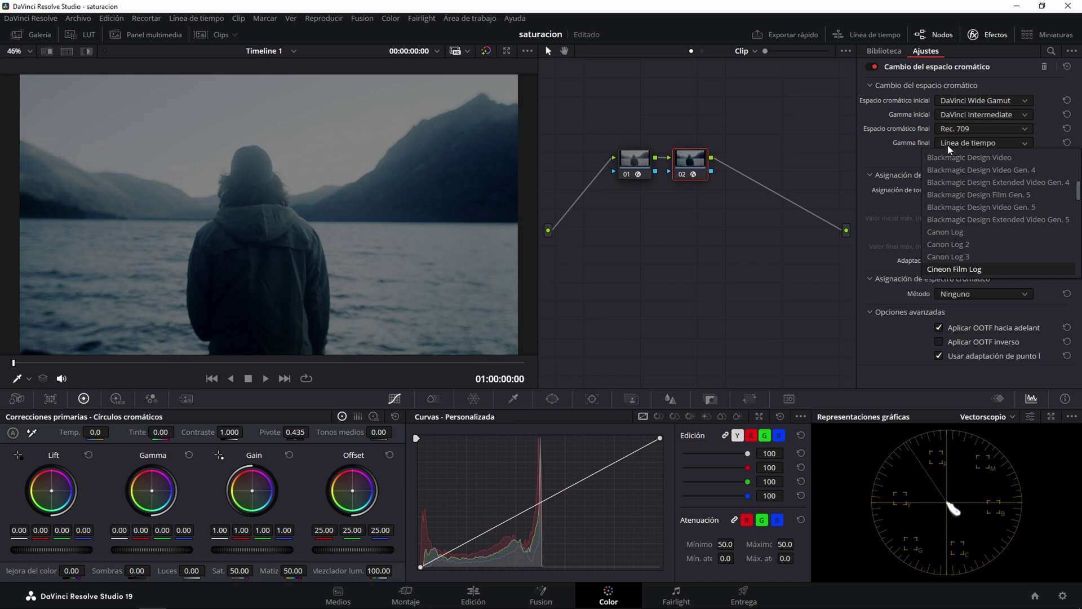
pyautogui.press('Return')
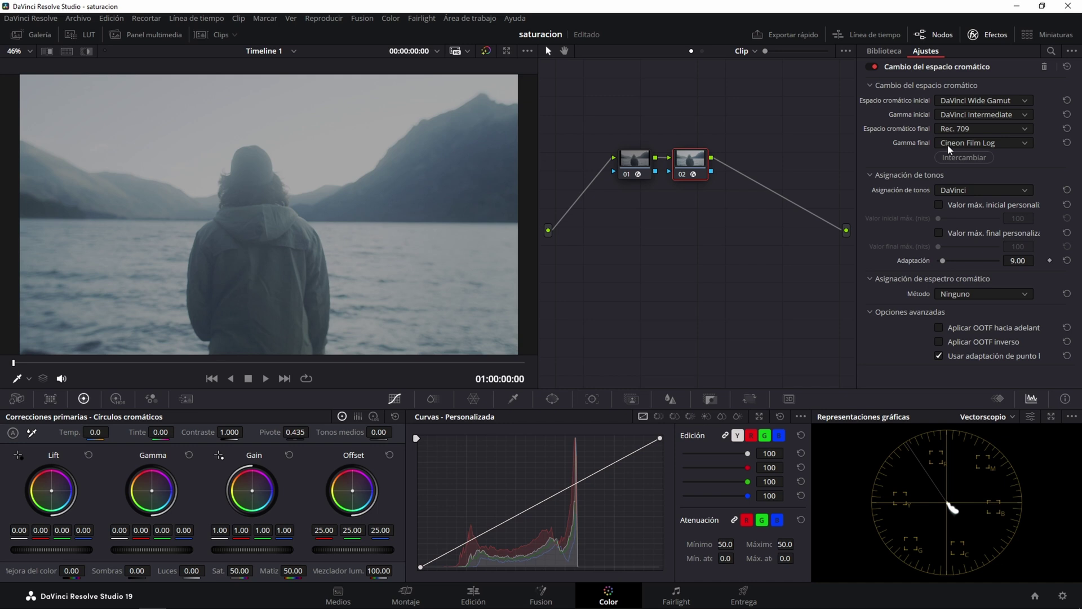
pyautogui.hotkey('alt', 's')
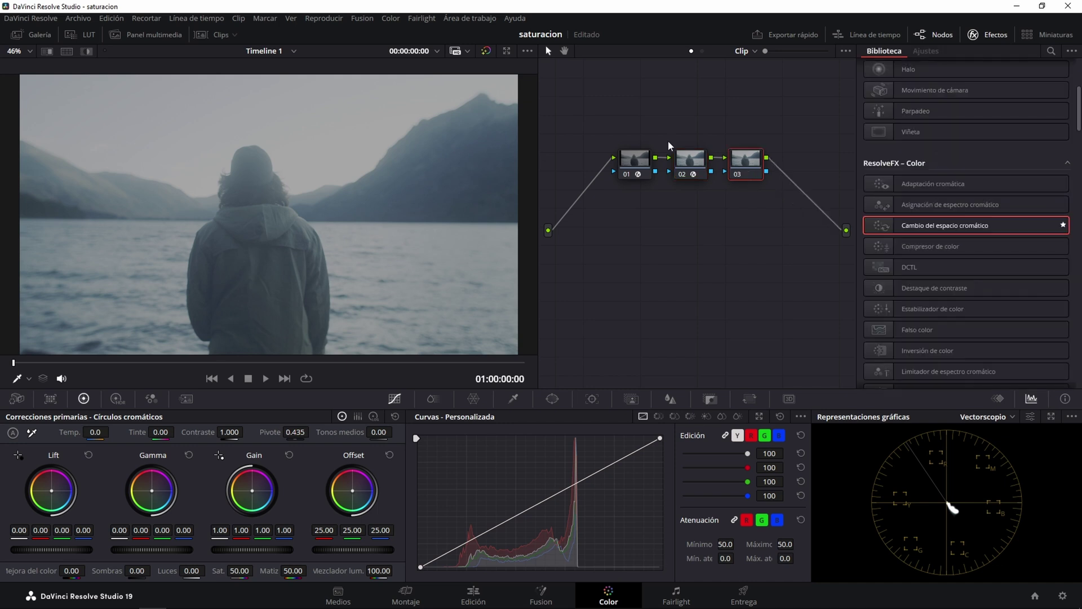
# - Apply the Rec709 Kodak 2383 D55 film-look LUT to node 03 and close the LUT browser
pyautogui.click(86, 36)
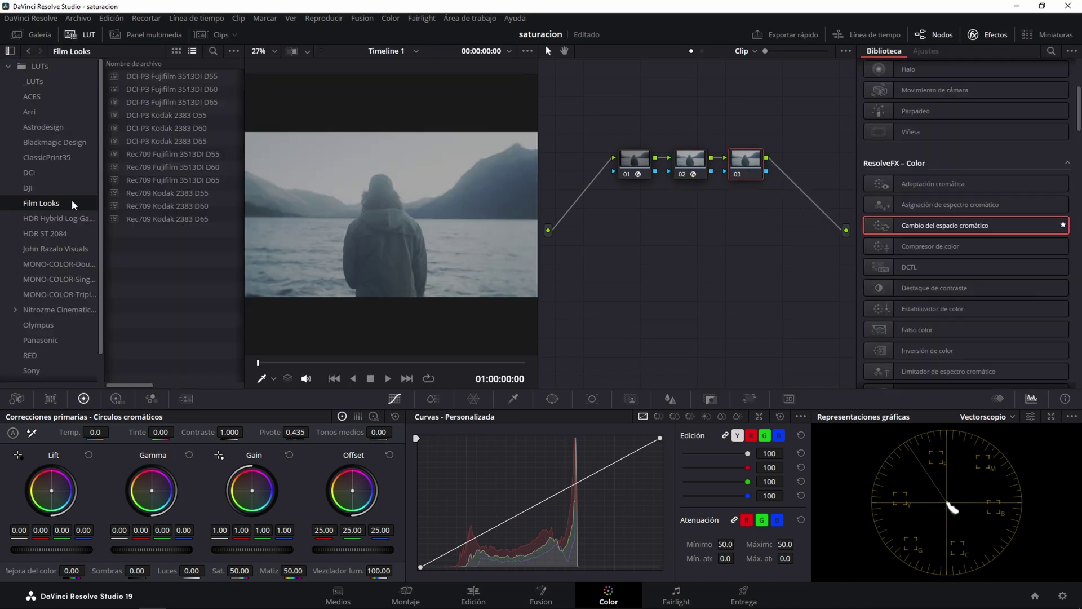
pyautogui.doubleClick(154, 194)
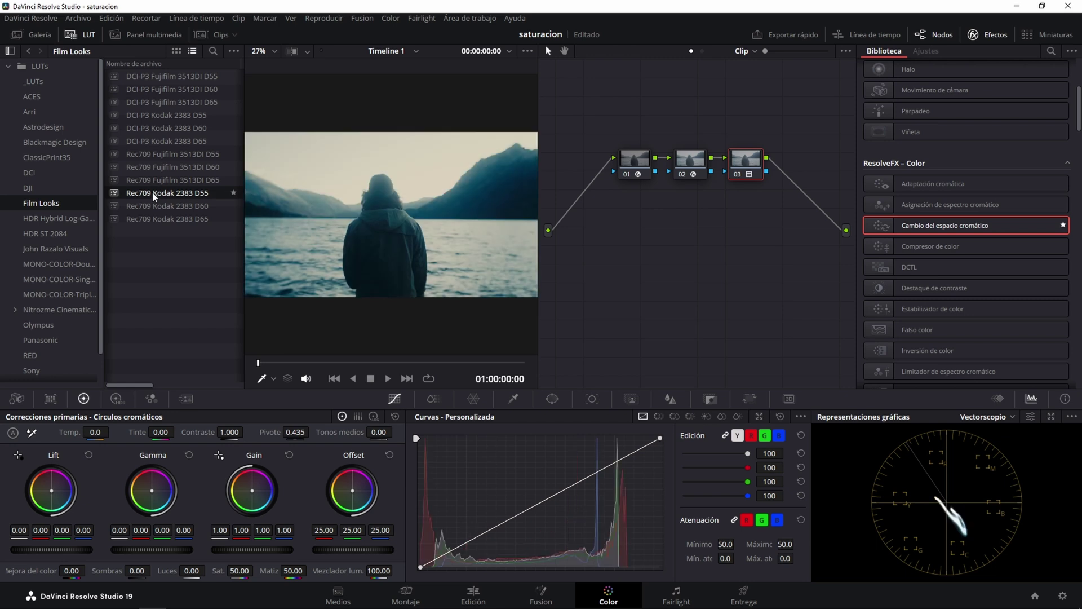
pyautogui.click(74, 34)
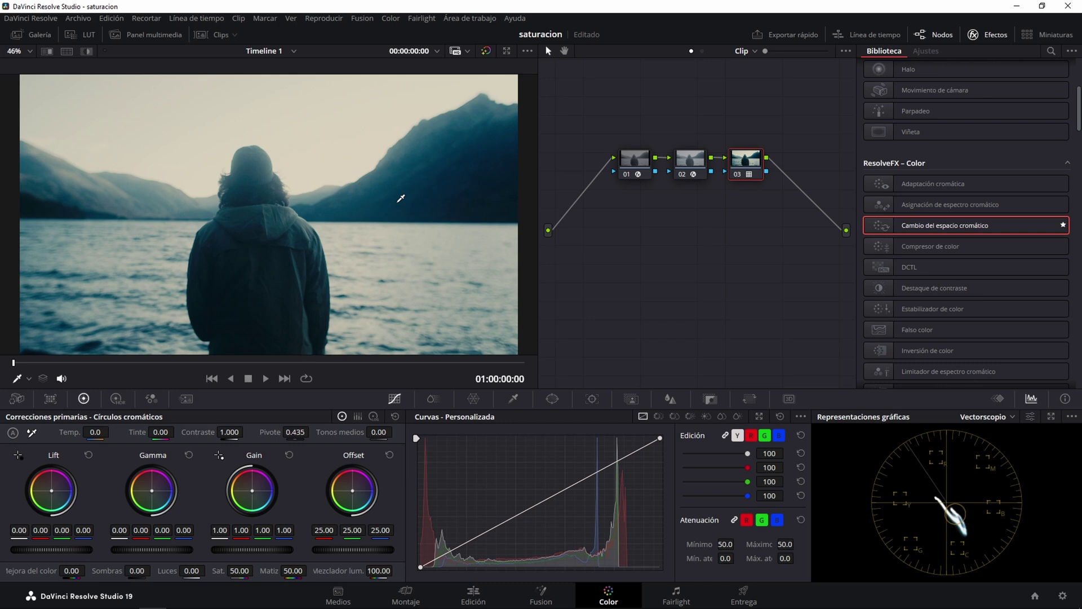
# - Label node 01 'entrada'
pyautogui.click(630, 158)
pyautogui.rightClick(631, 157)
pyautogui.click(644, 183)
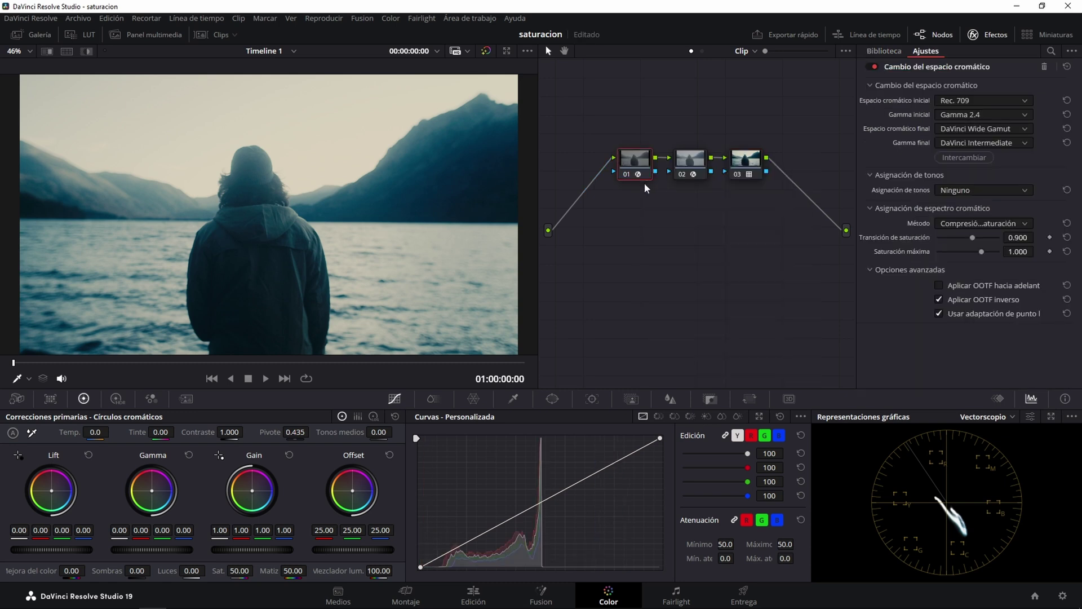
pyautogui.write('enm')
pyautogui.press('BackSpace')
pyautogui.press('BackSpace')
pyautogui.write('trada')
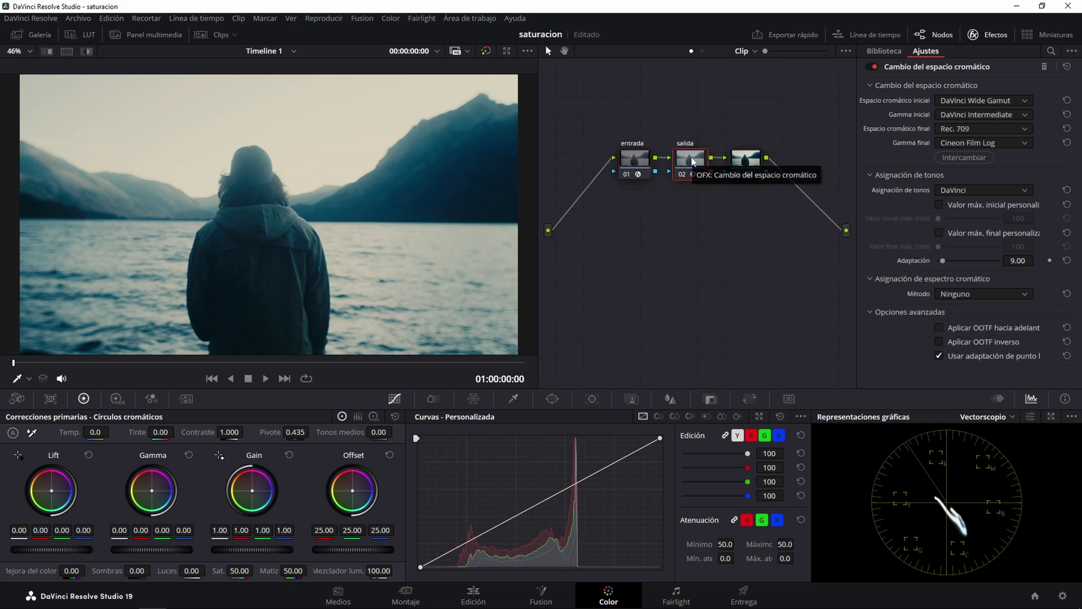
# - Label node 03 'lut' and hide the effects library to widen the node editor
pyautogui.rightClick(749, 164)
pyautogui.press('Escape')
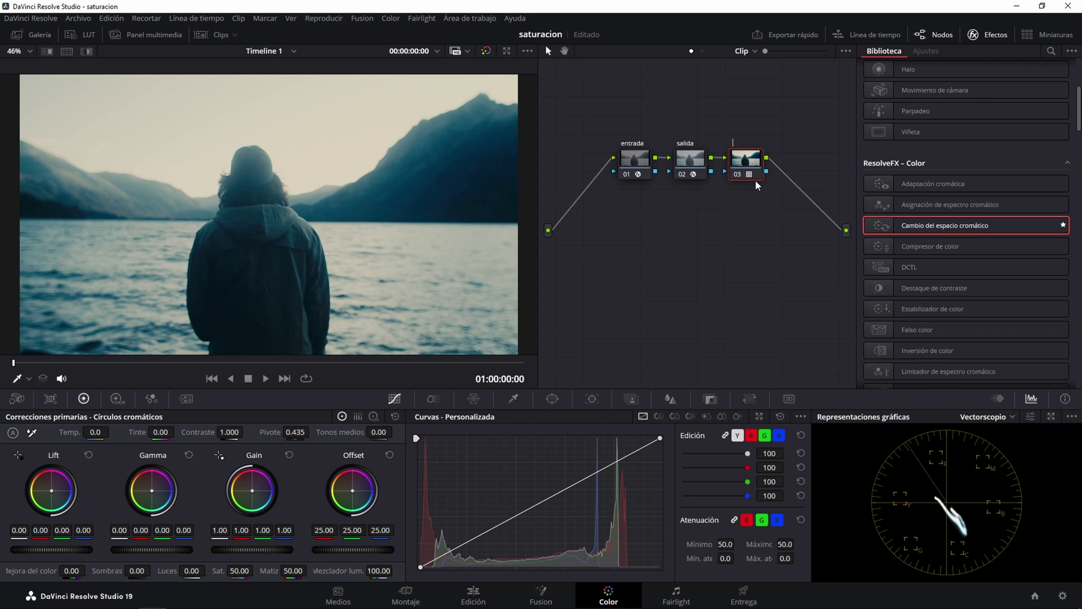
pyautogui.write('lut')
pyautogui.click(983, 35)
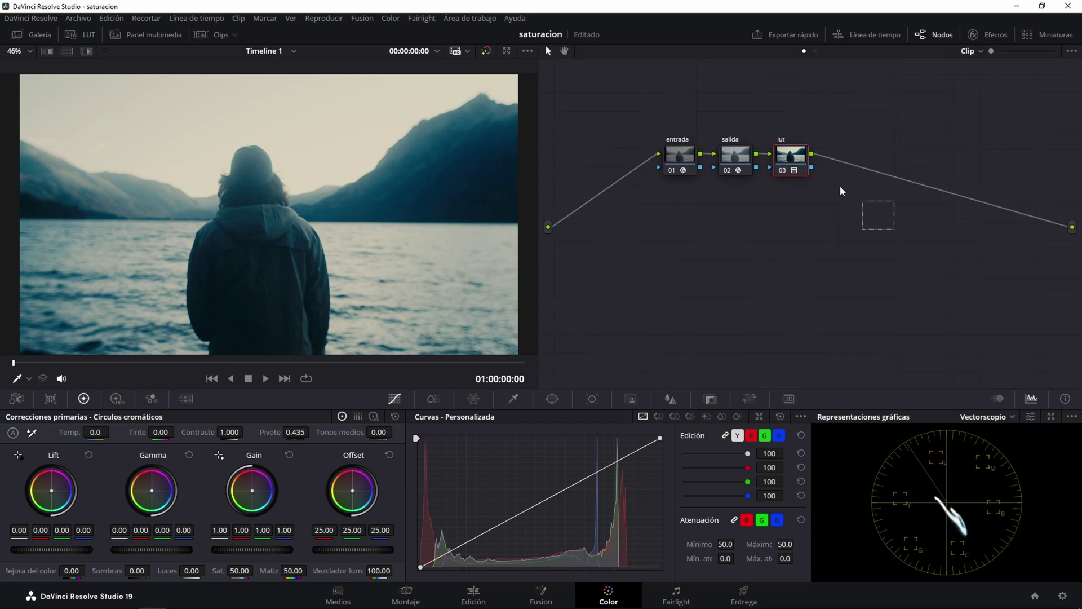
# - Spread the nodes apart and insert a new serial node between entrada and salida
pyautogui.moveTo(735, 154); pyautogui.dragTo(857, 293)
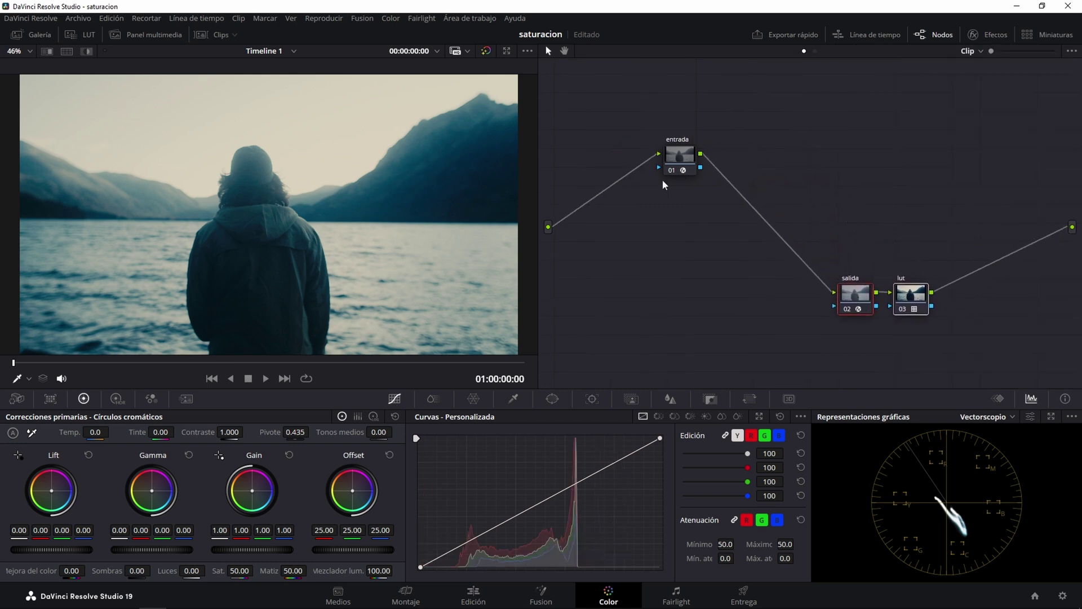
pyautogui.moveTo(679, 157); pyautogui.dragTo(610, 129)
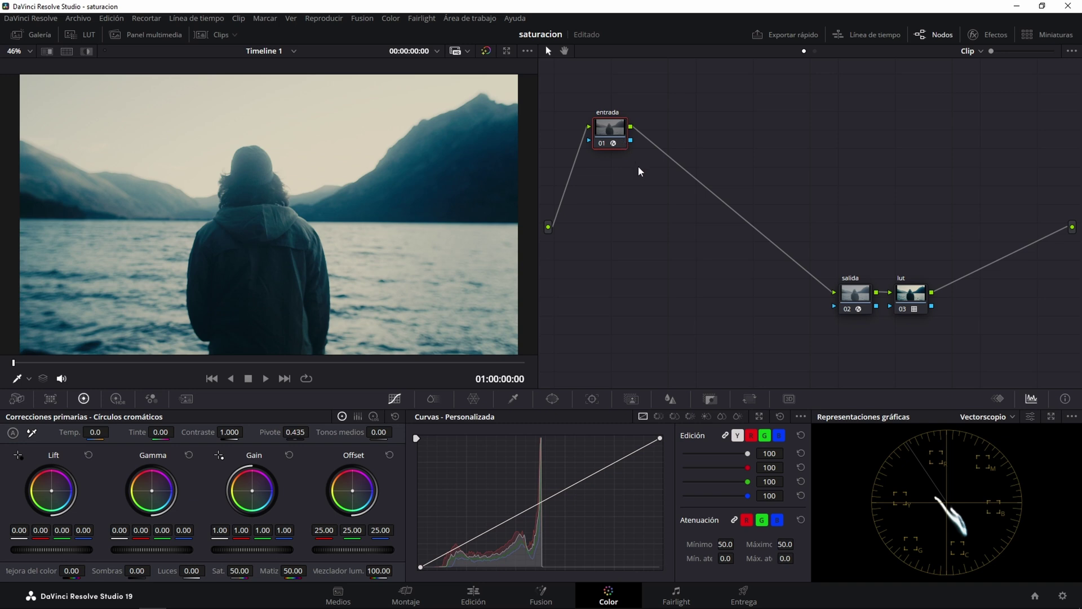
pyautogui.hotkey('alt', 's')
pyautogui.moveTo(677, 141); pyautogui.dragTo(724, 217)
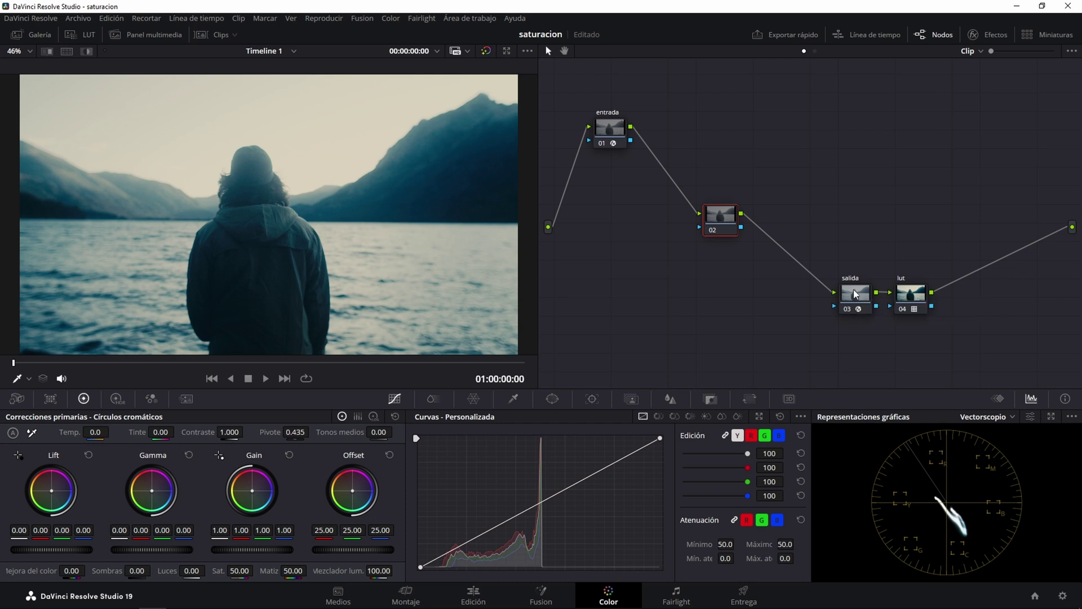
# - Label node 02 'exp' and set its gain to 0.89 and offset to 25.90
pyautogui.moveTo(717, 220); pyautogui.dragTo(670, 124)
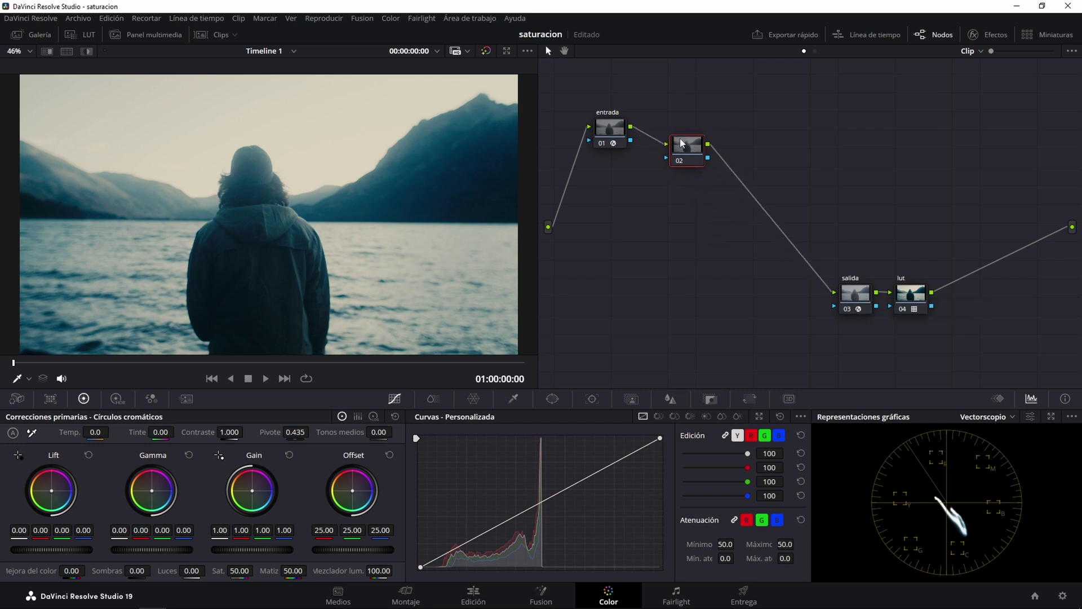
pyautogui.rightClick(671, 127)
pyautogui.click(680, 146)
pyautogui.write('exp')
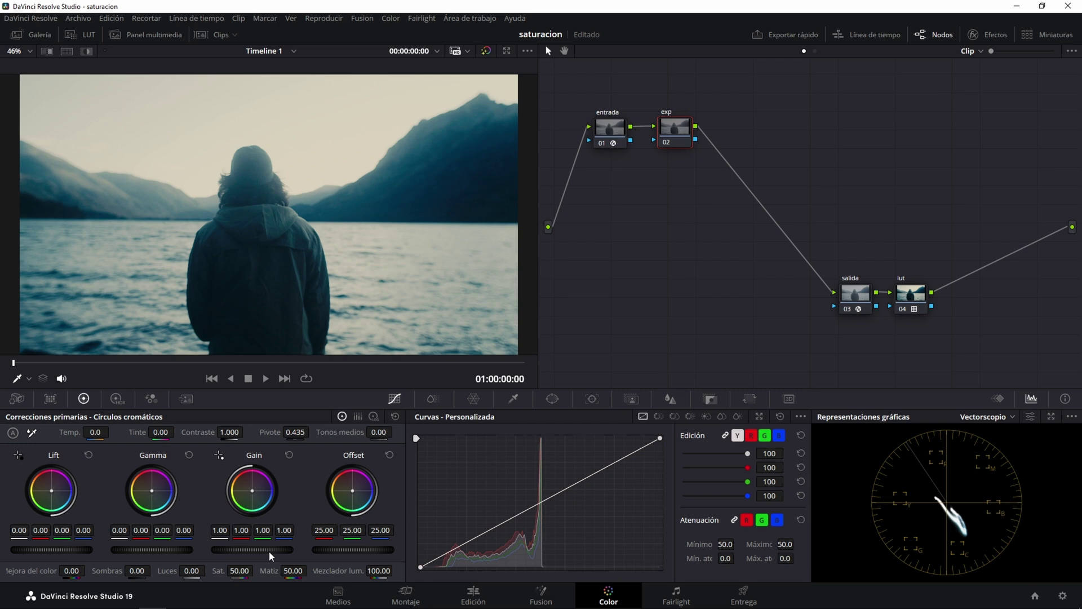
pyautogui.moveTo(262, 549)
pyautogui.mouseDown()
pyautogui.moveTo(242, 549)
pyautogui.moveTo(255, 549)
pyautogui.mouseUp()
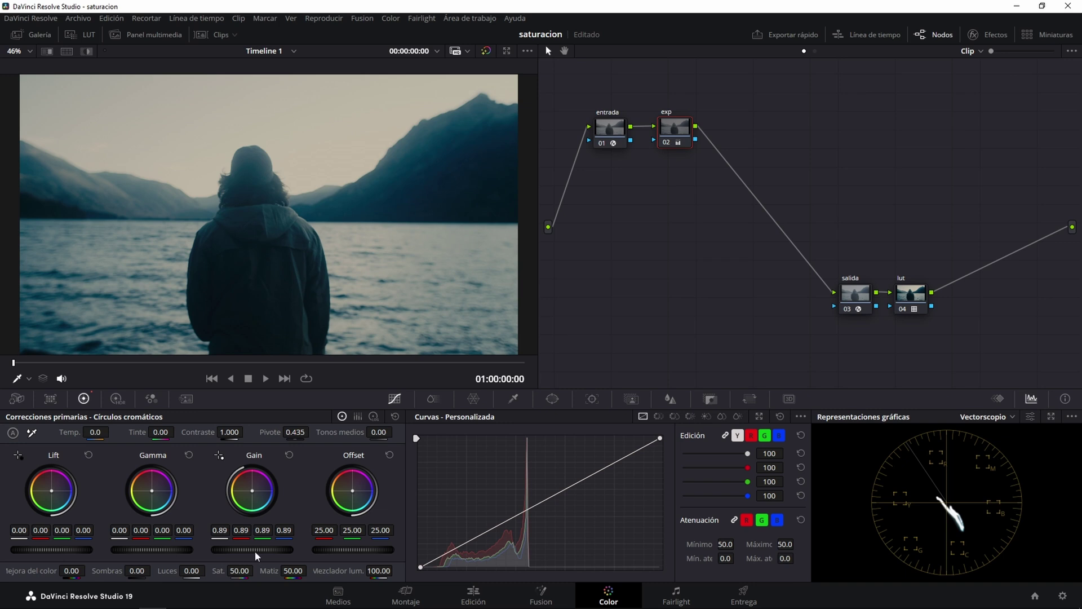
pyautogui.moveTo(336, 551); pyautogui.dragTo(349, 550)
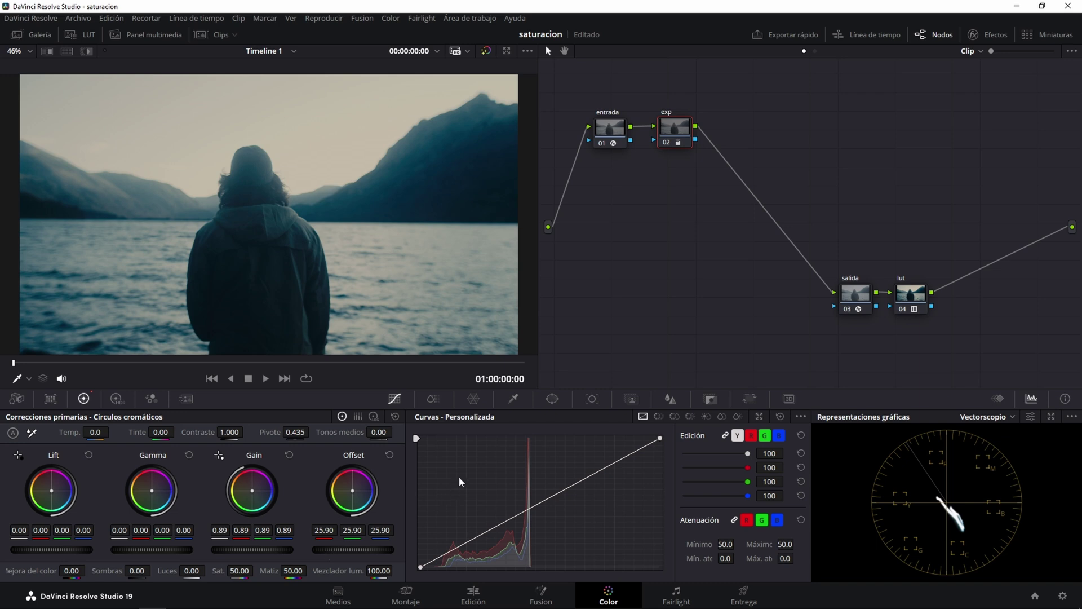
# - Add a new serial node after exp and label it 'sat'
pyautogui.hotkey('alt', 's')
pyautogui.rightClick(731, 124)
pyautogui.click(744, 146)
pyautogui.write('sat')
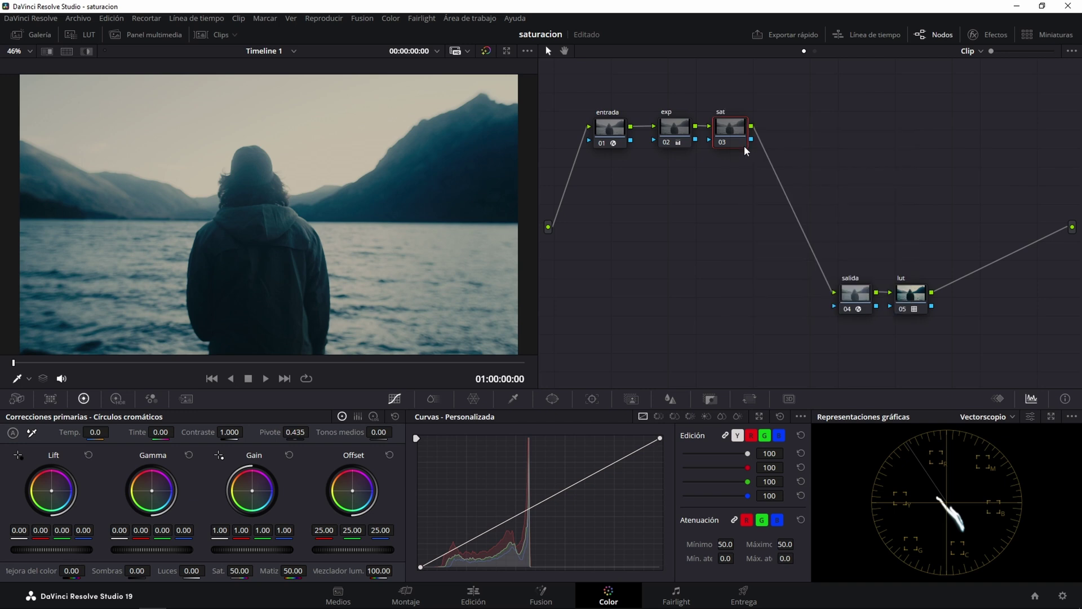
# - Raise Global Sat. to 1.08 on the HDR wheels, then add a new node after sat
pyautogui.click(116, 398)
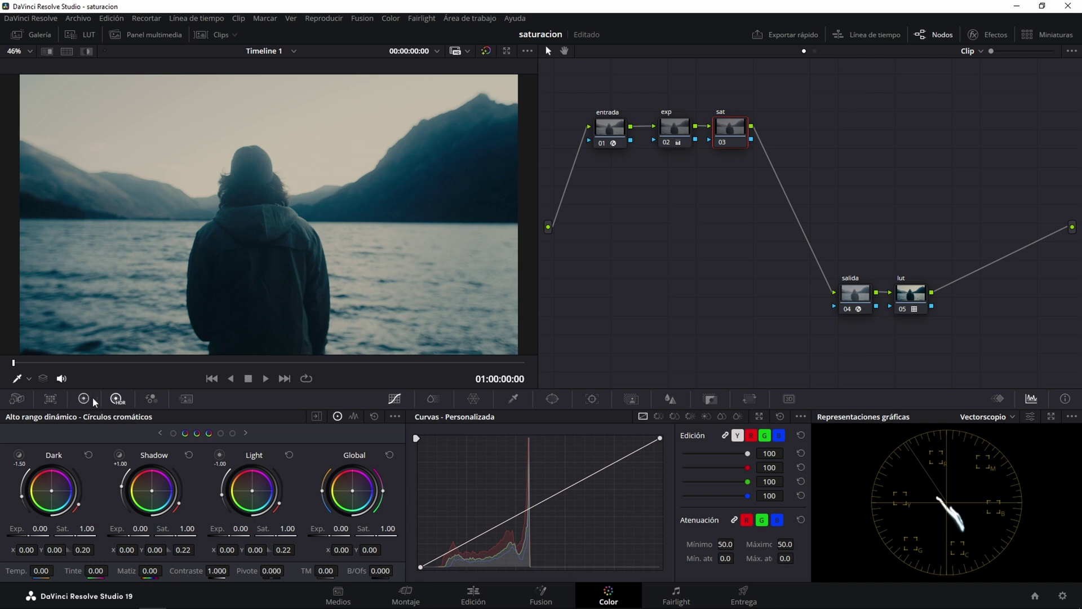
pyautogui.click(87, 398)
pyautogui.click(116, 400)
pyautogui.moveTo(354, 532); pyautogui.dragTo(378, 533)
pyautogui.click(84, 398)
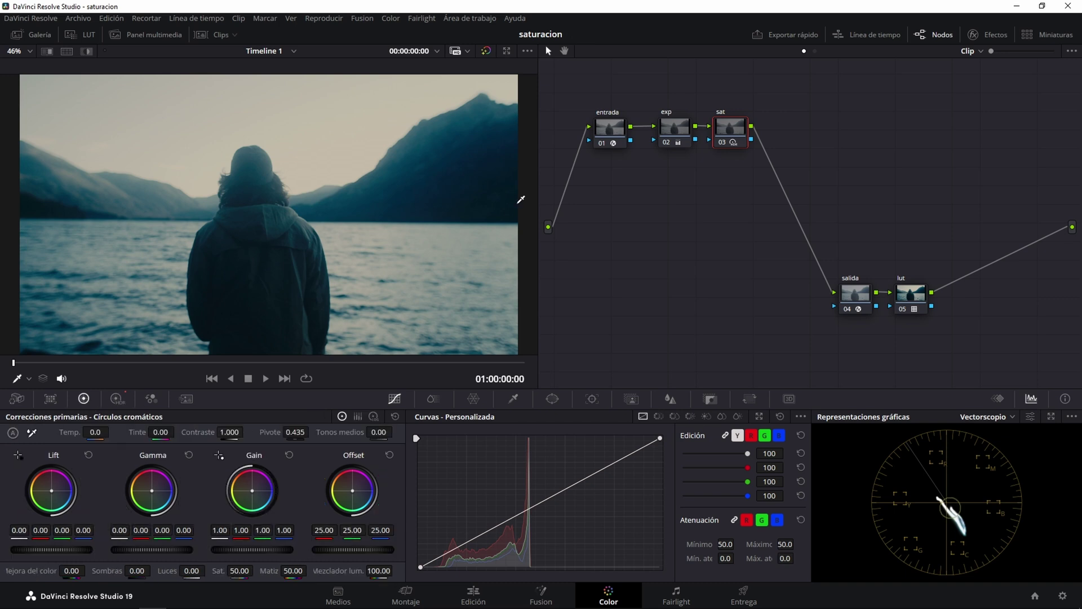
pyautogui.hotkey('alt', 's')
# - Label node 04 'balace'
pyautogui.rightClick(776, 133)
pyautogui.click(786, 153)
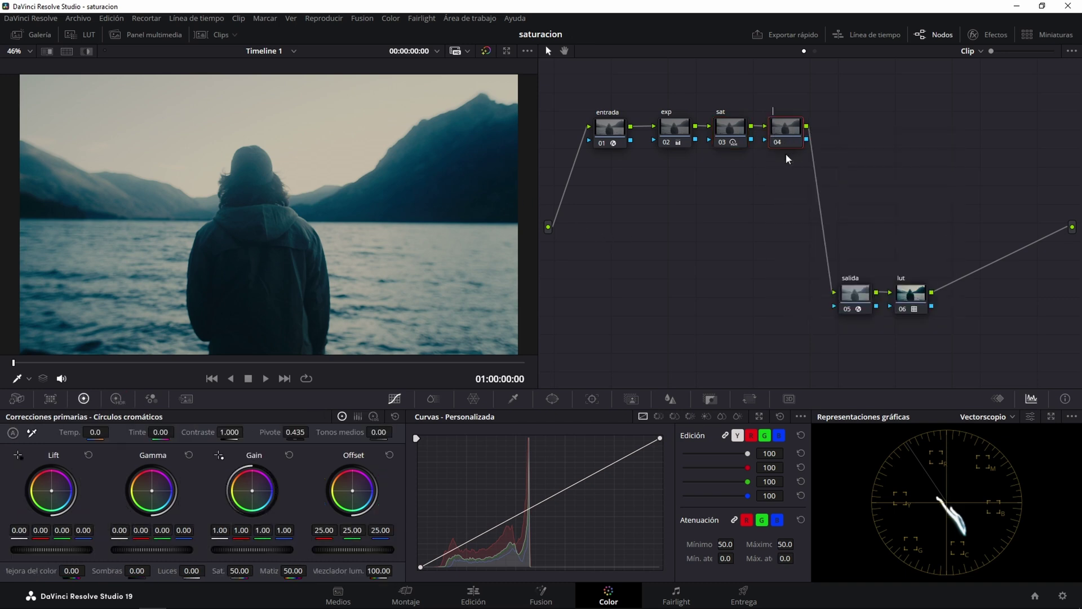
pyautogui.write('blam')
pyautogui.press('BackSpace')
pyautogui.press('BackSpace')
pyautogui.press('BackSpace')
pyautogui.write('alace')
pyautogui.press('Return')
# - Warm the offset to 26.26/24.54/22.45, compare bypassed, then add node 05 below the chain
pyautogui.moveTo(355, 494); pyautogui.dragTo(353, 488)
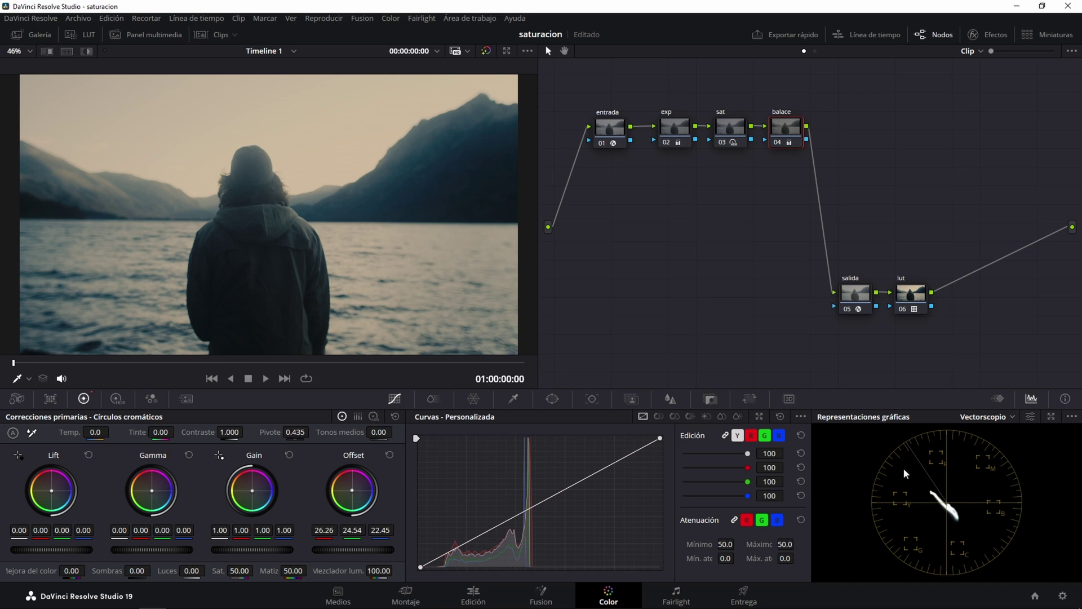
pyautogui.click(773, 143)
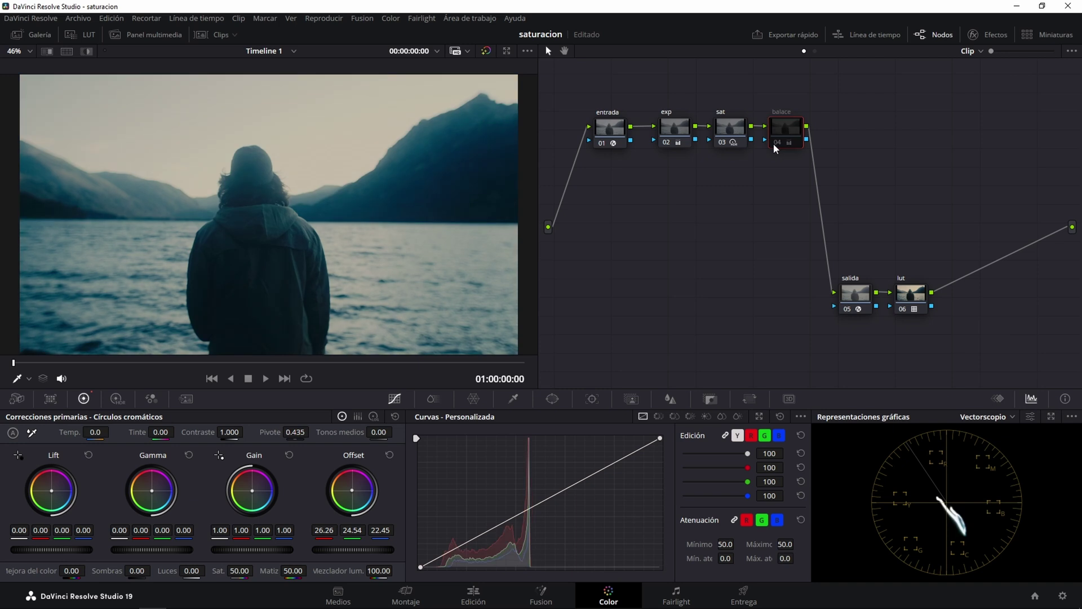
pyautogui.click(775, 143)
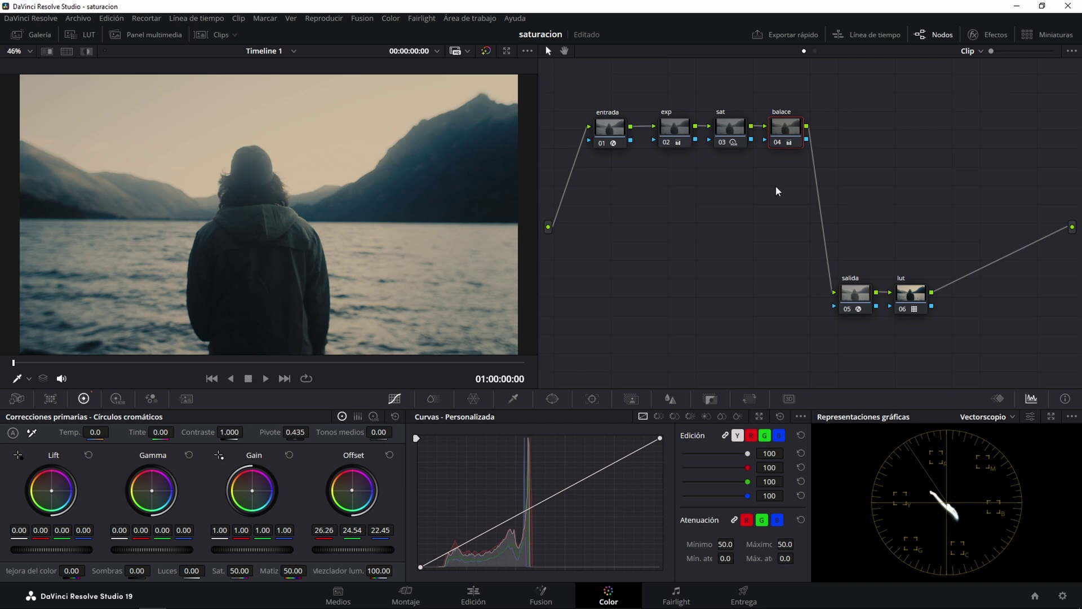
pyautogui.hotkey('alt', 's')
pyautogui.moveTo(838, 140); pyautogui.dragTo(616, 216)
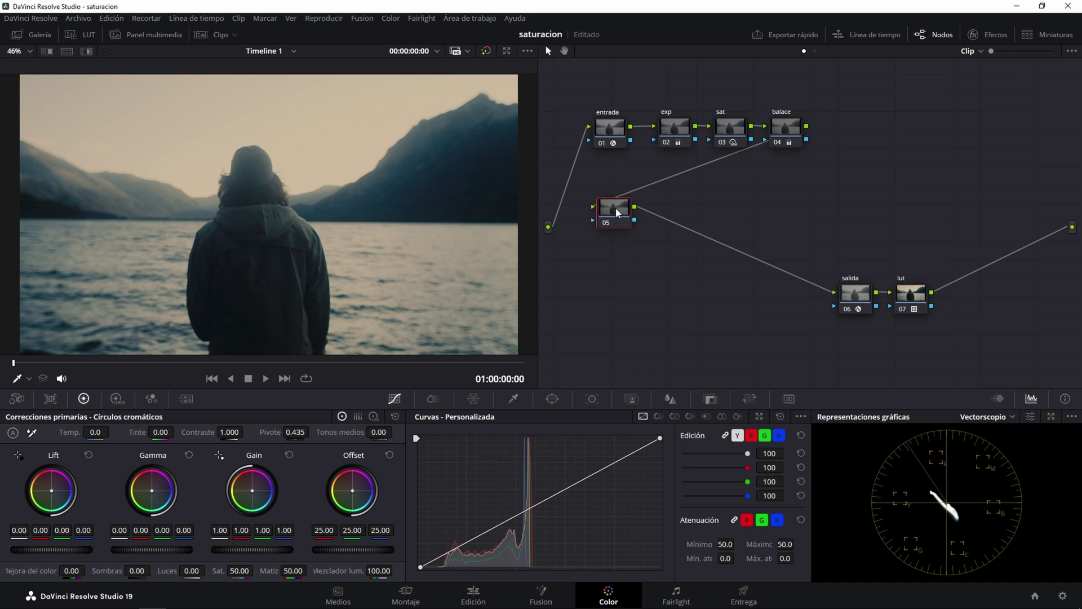
# - Label node 05 'contraste', try a higher contrast, then reset it to 1.000
pyautogui.write('cont')
pyautogui.write('rast')
pyautogui.write('e')
pyautogui.moveTo(229, 432)
pyautogui.mouseDown()
pyautogui.moveTo(259, 431)
pyautogui.moveTo(229, 431)
pyautogui.mouseUp()
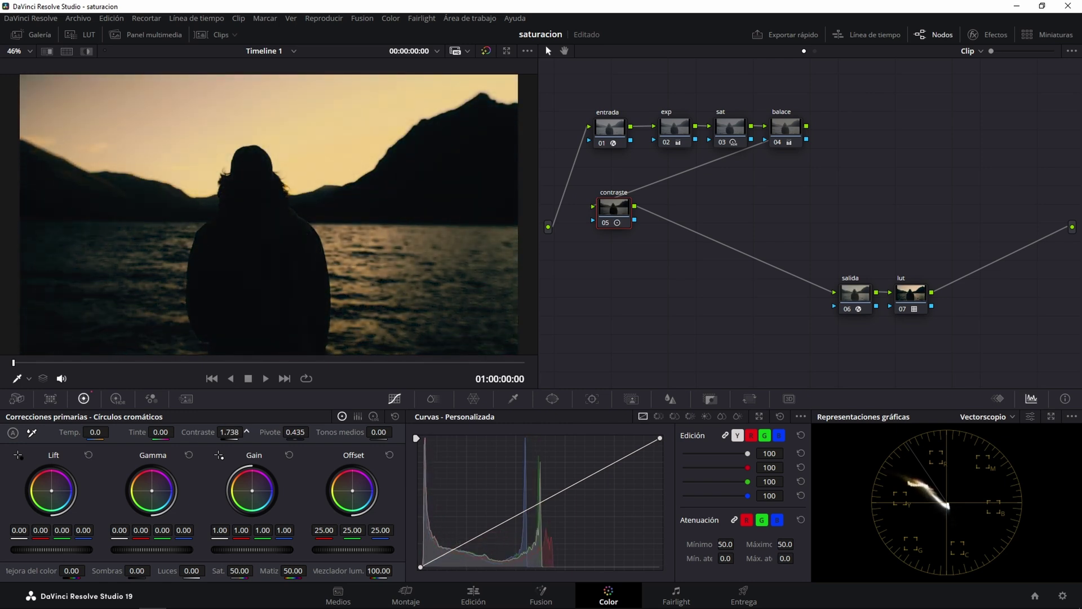
pyautogui.doubleClick(198, 432)
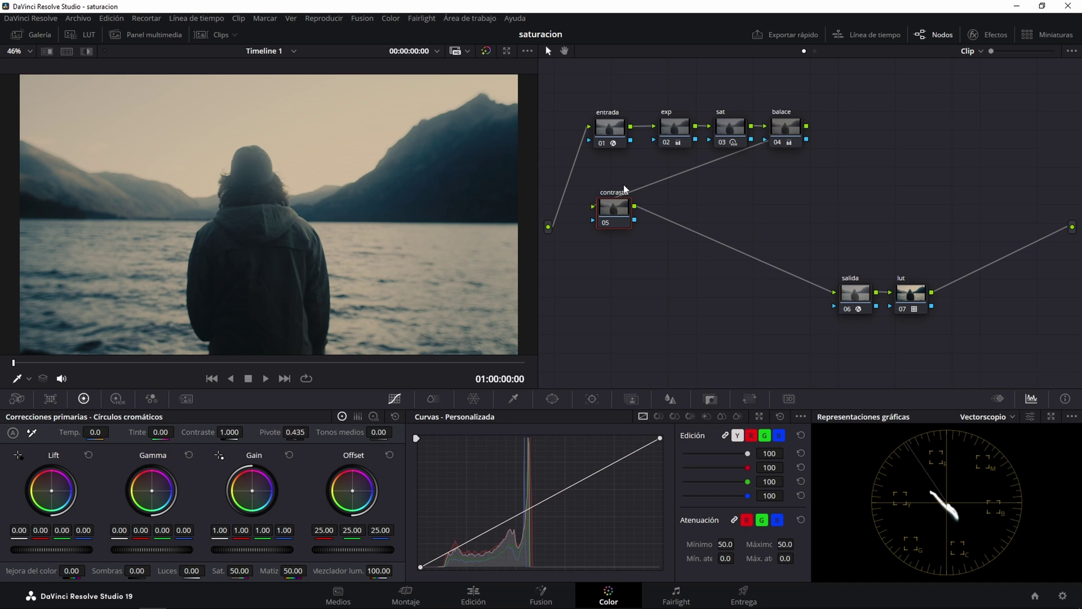
# - Set a blend mode on the contraste node and make its custom curve parametric-editable with a midpoint
pyautogui.rightClick(616, 213)
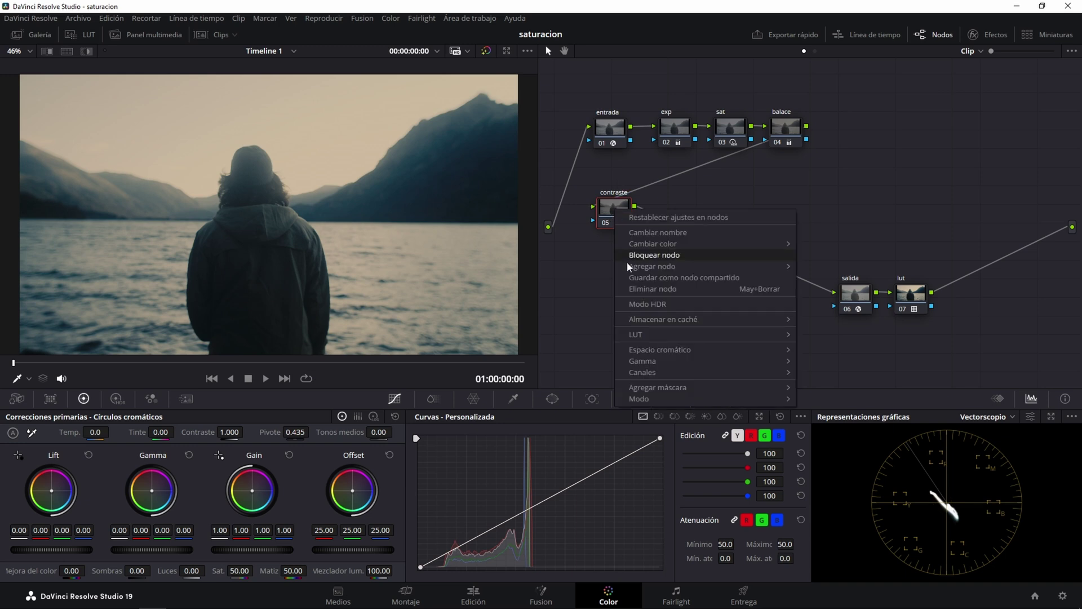
pyautogui.moveTo(648, 401)
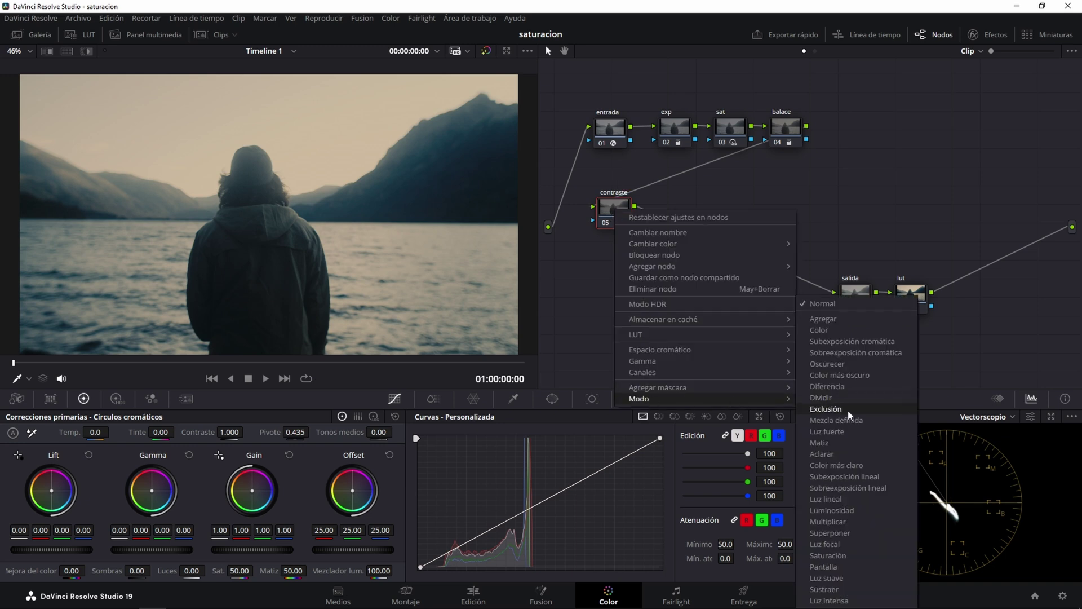
pyautogui.click(835, 510)
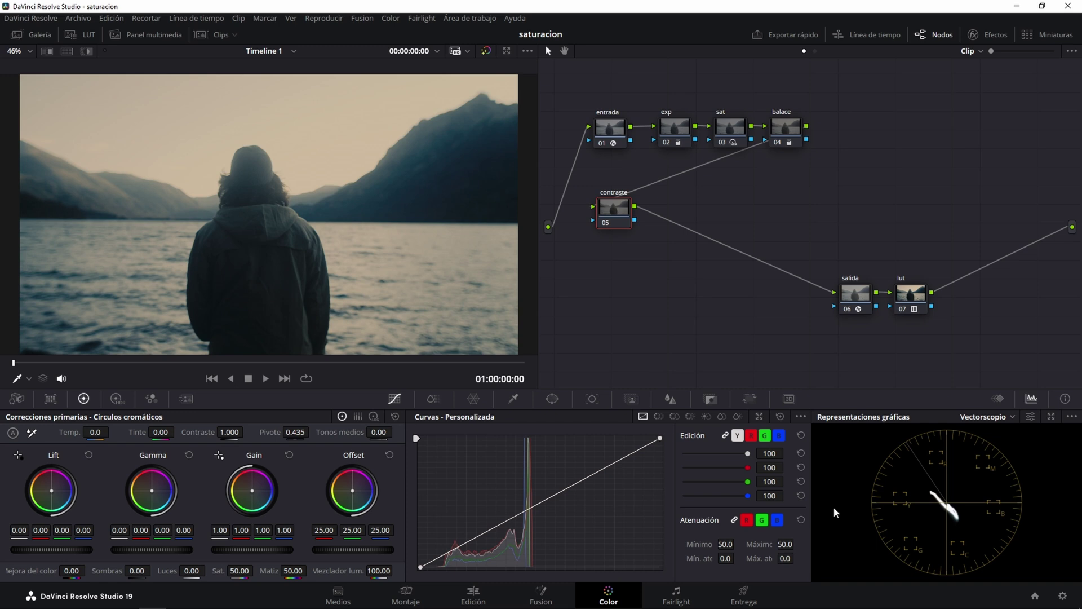
pyautogui.click(800, 416)
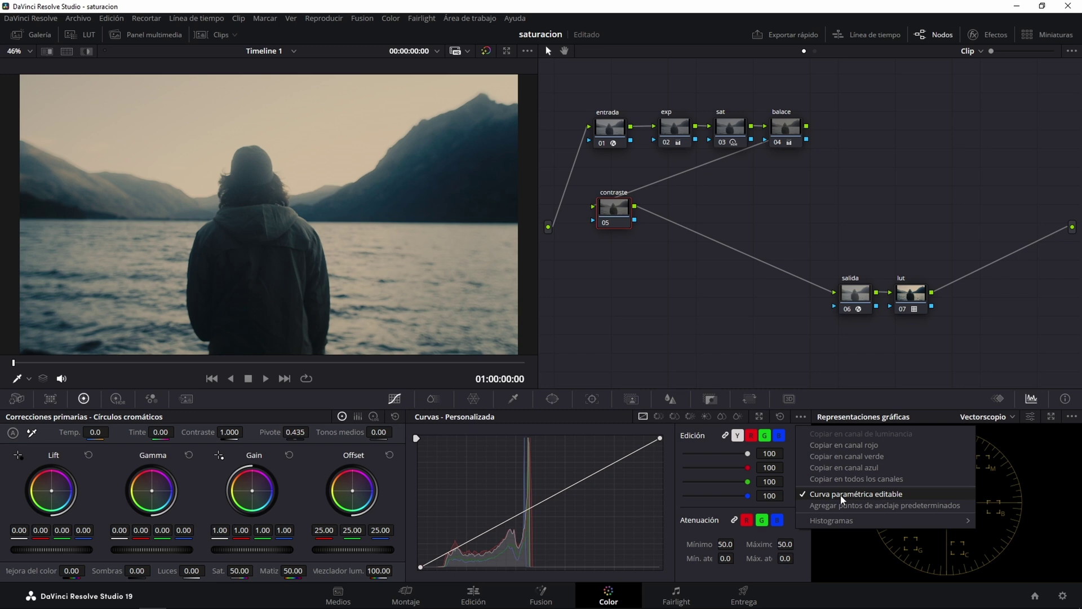
pyautogui.click(660, 440)
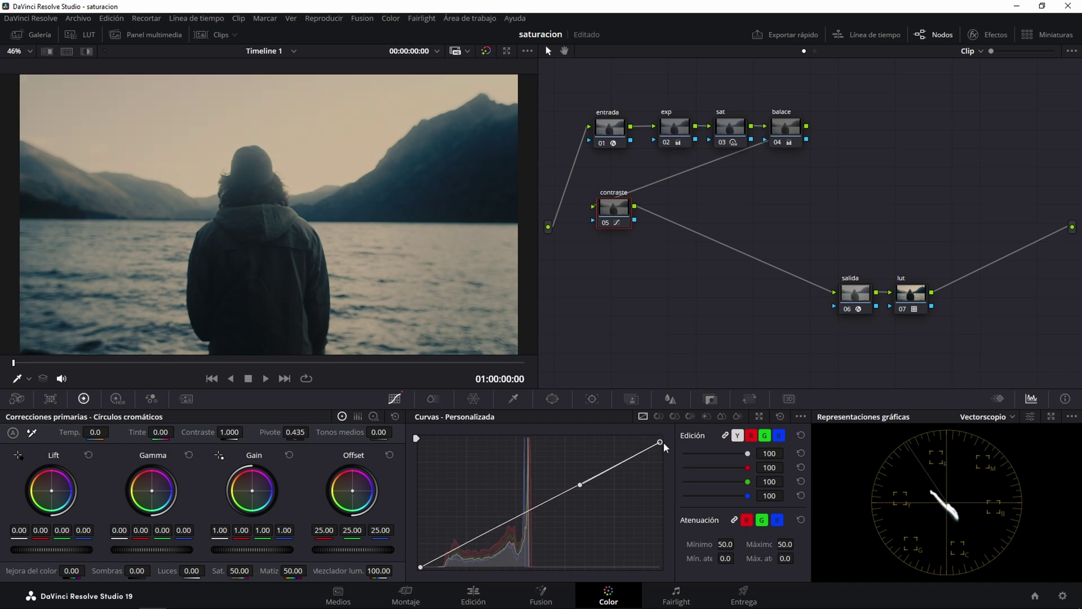
# - Bend the contraste curve into an S-shape by lowering the top point and shadow point, then toggle to compare
pyautogui.moveTo(661, 439); pyautogui.dragTo(660, 451)
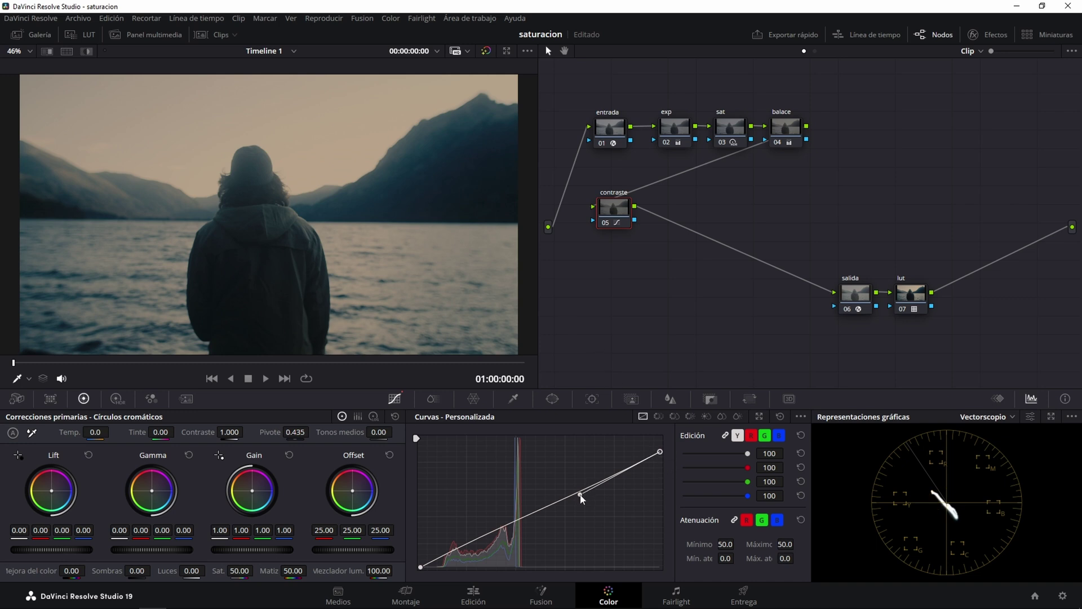
pyautogui.moveTo(580, 494); pyautogui.dragTo(564, 474)
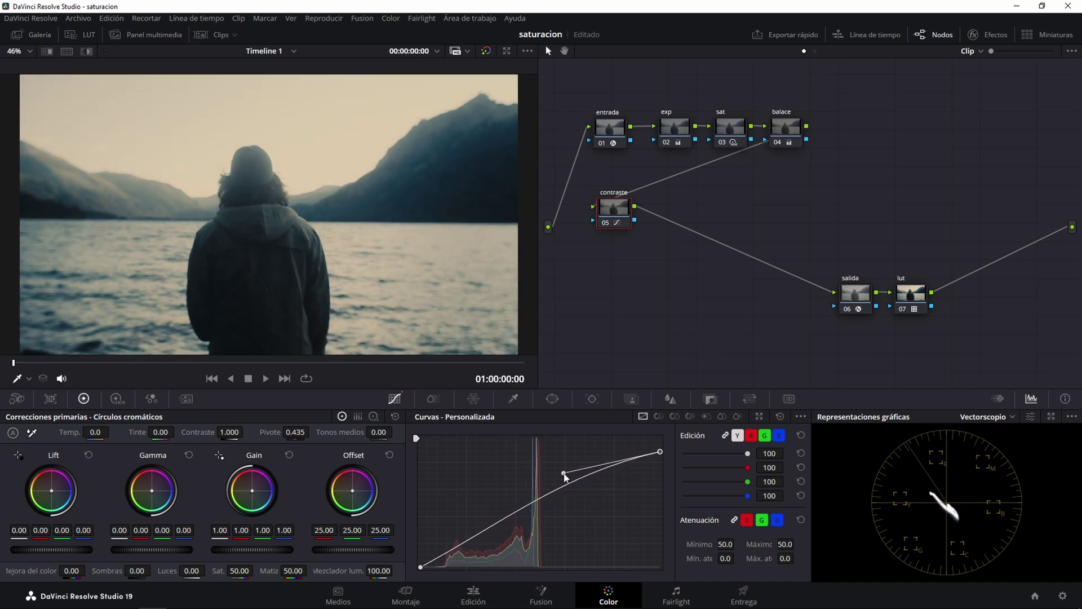
pyautogui.click(421, 567)
pyautogui.moveTo(503, 525); pyautogui.dragTo(482, 551)
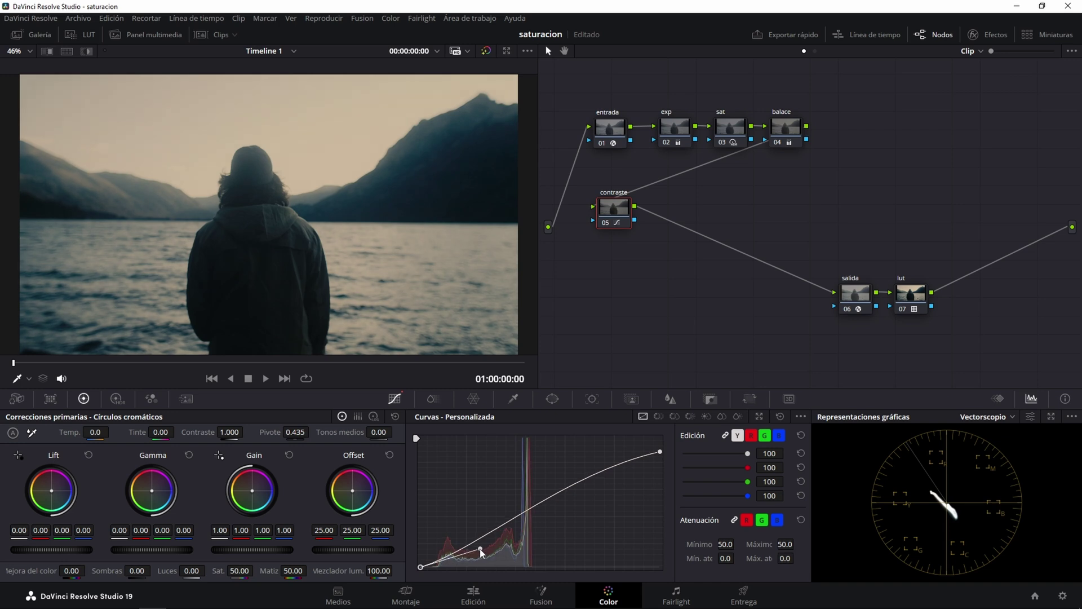
pyautogui.moveTo(482, 551); pyautogui.dragTo(479, 550)
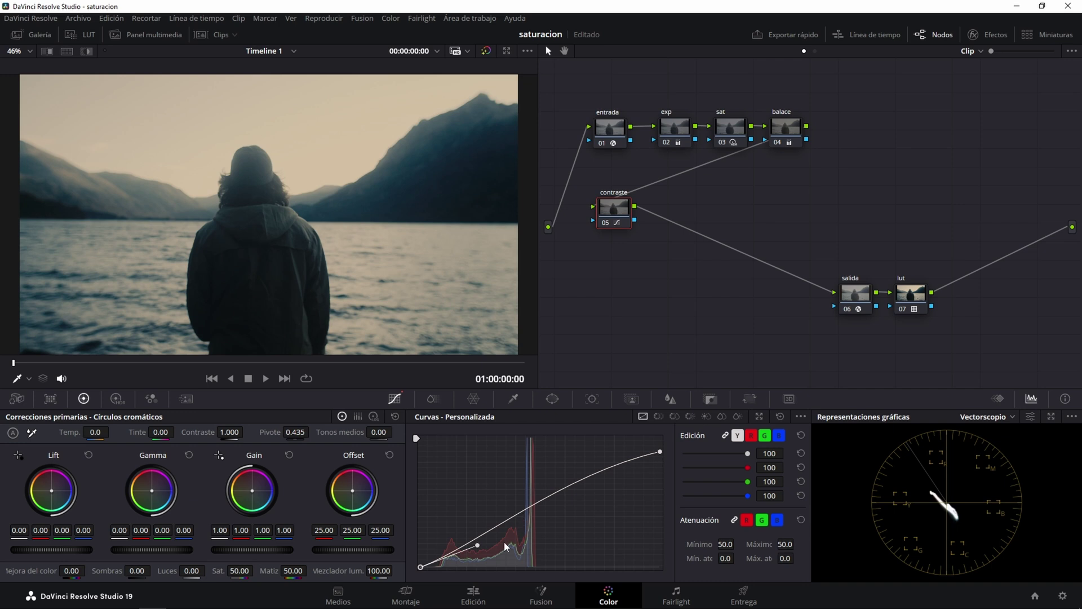
pyautogui.moveTo(480, 550); pyautogui.dragTo(482, 555)
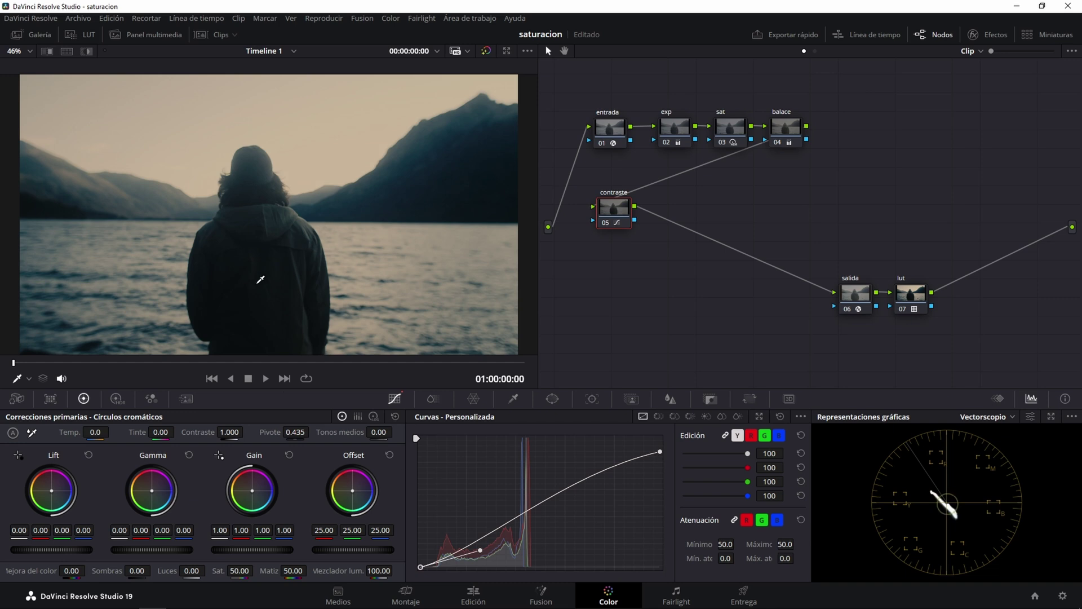
pyautogui.click(605, 223)
pyautogui.click(605, 223)
# - Add a serial node 06 after contraste and label it 'hsv'
pyautogui.hotkey('alt', 's')
pyautogui.rightClick(671, 212)
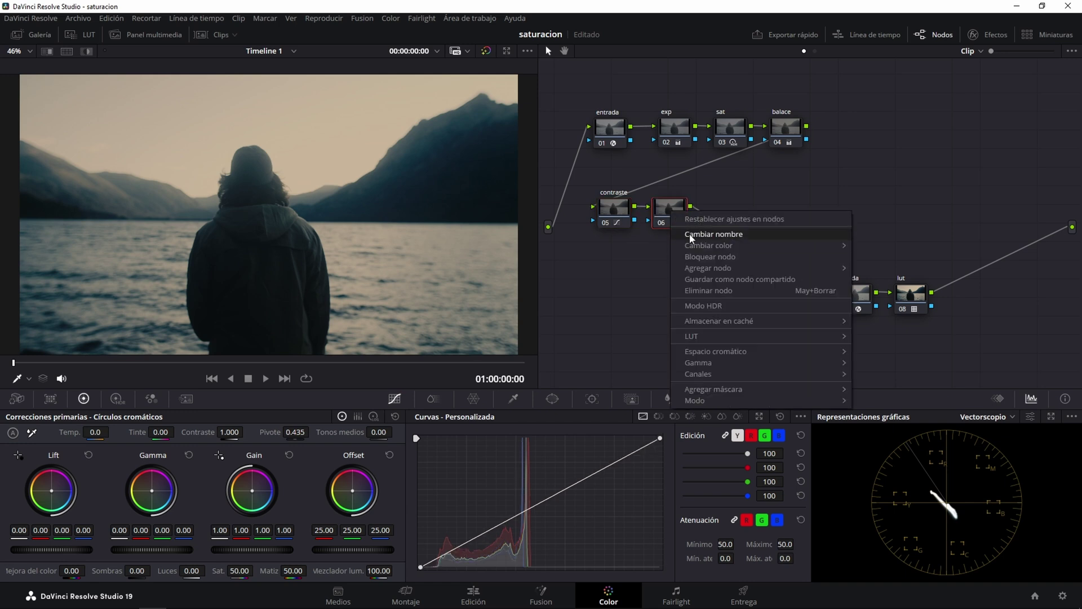
pyautogui.click(689, 234)
pyautogui.write('hsv')
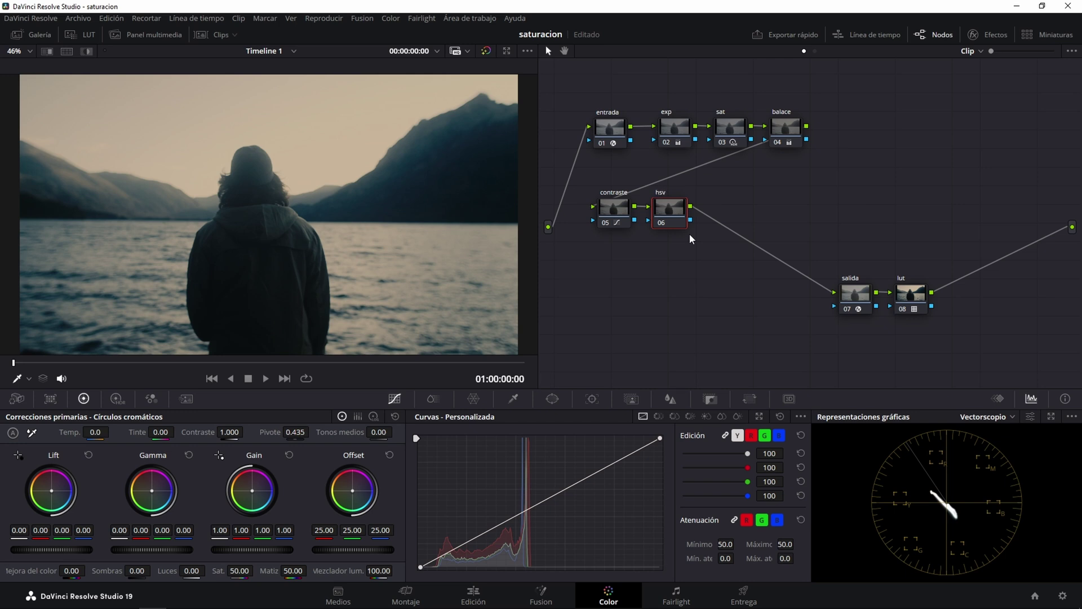
# - Set the hsv node's colour space to HSV and switch off channels 1 and 3
pyautogui.rightClick(672, 205)
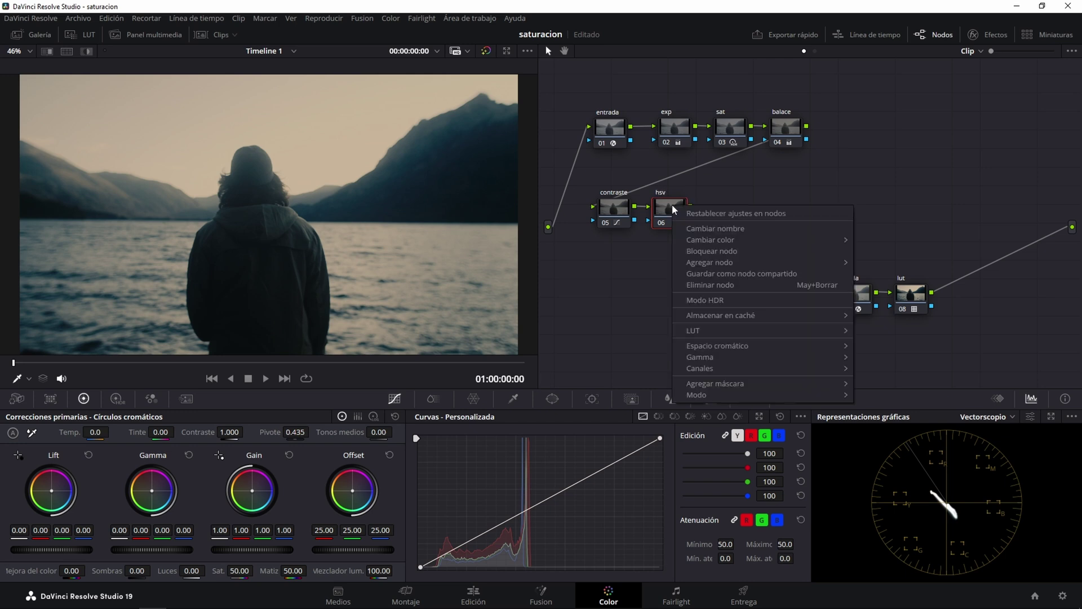
pyautogui.moveTo(749, 348)
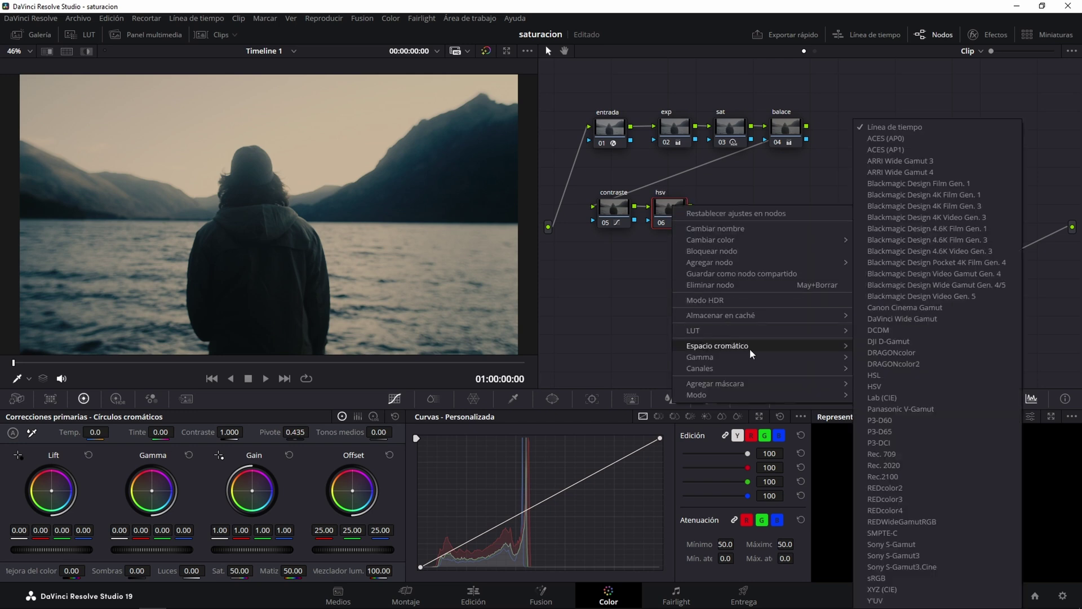
pyautogui.click(879, 387)
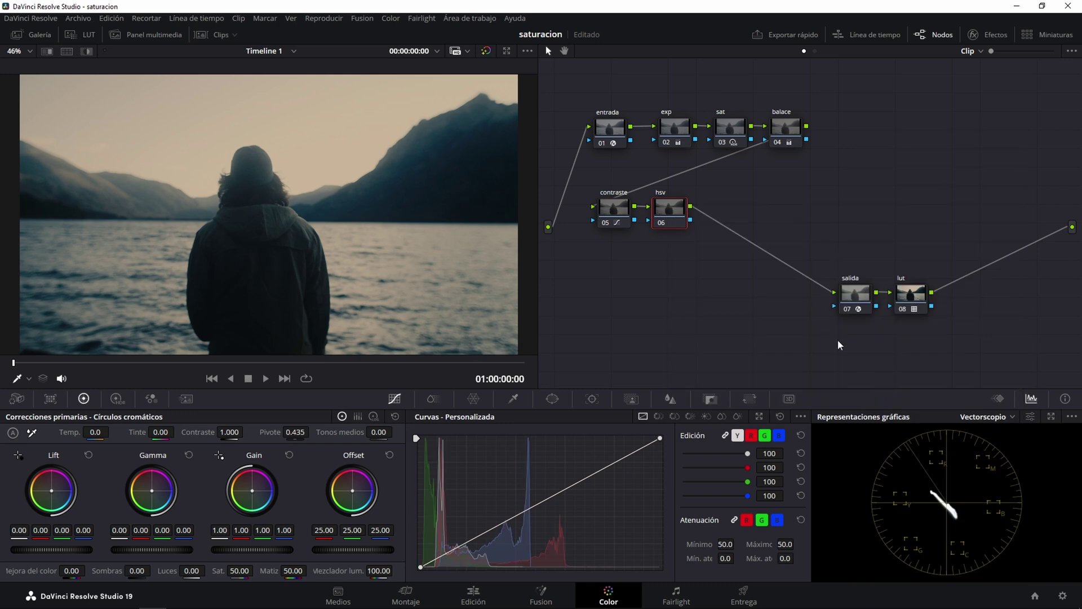
pyautogui.rightClick(670, 210)
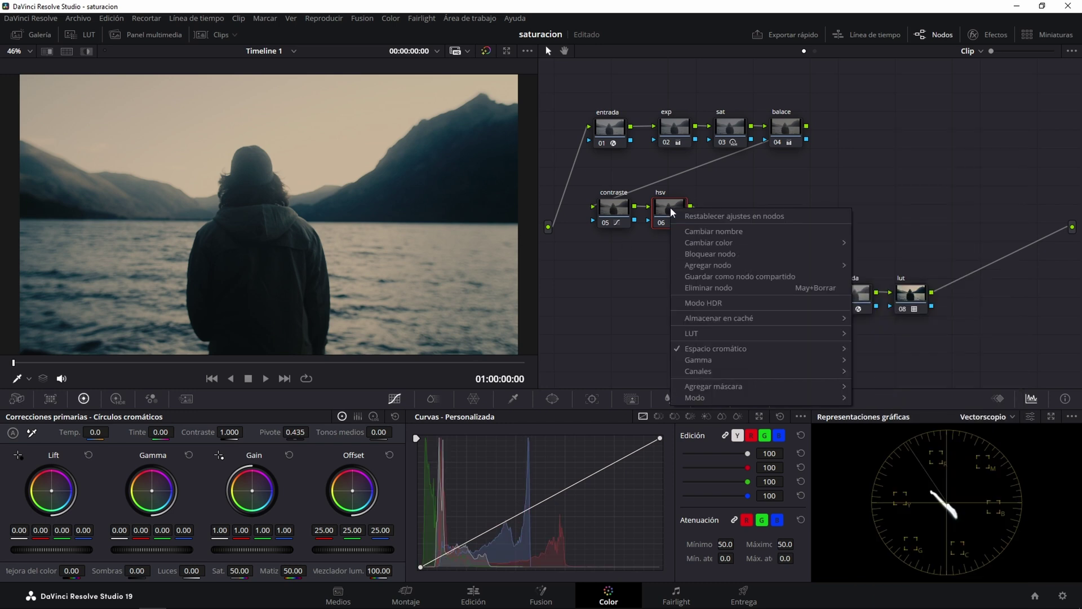
pyautogui.moveTo(718, 371)
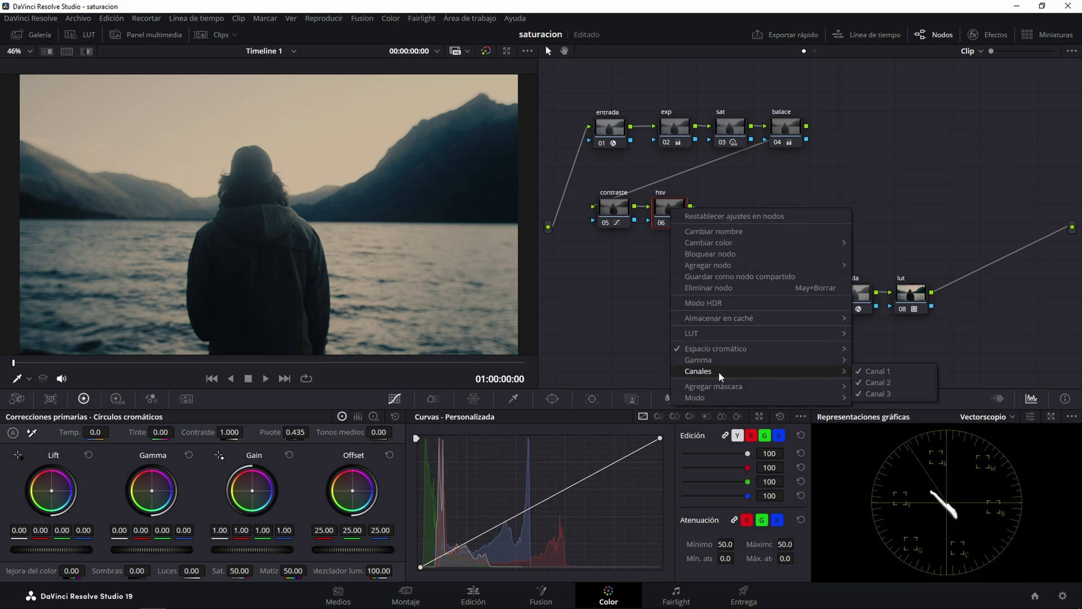
pyautogui.click(864, 373)
pyautogui.rightClick(678, 209)
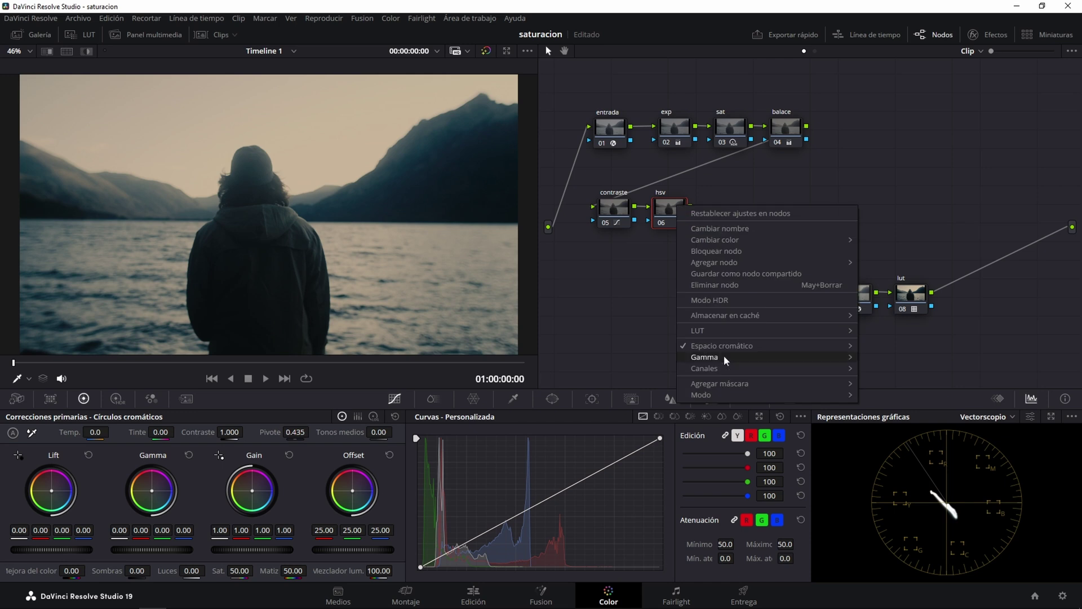
pyautogui.moveTo(723, 368)
pyautogui.click(877, 392)
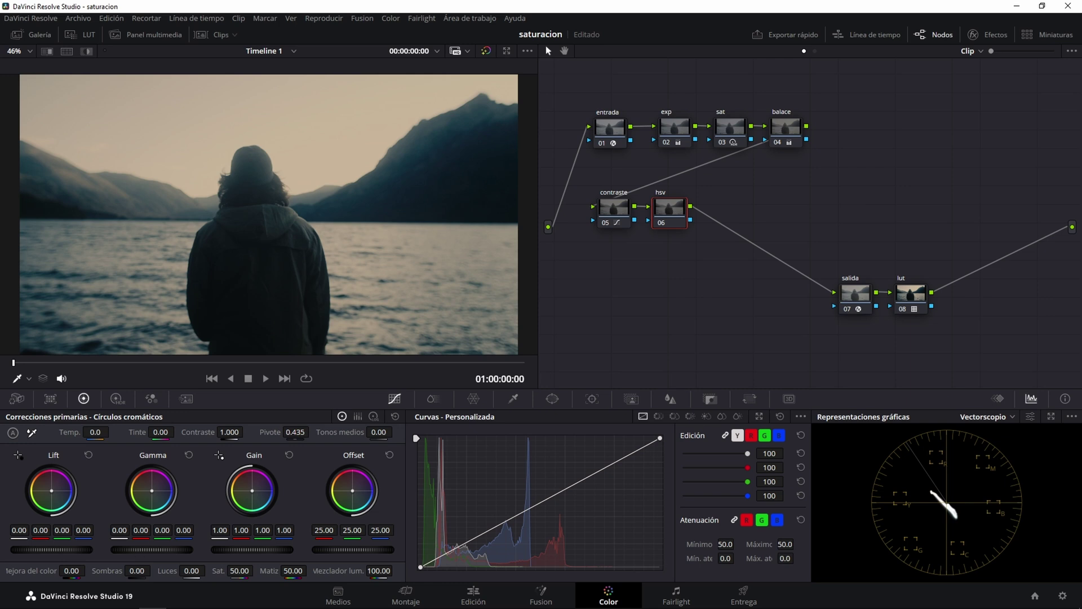
# - Raise hsv Gamma to 0.02 and Gain to 1.04, and warm balace Offset to 26.28/24.50/21.10
pyautogui.moveTo(120, 530); pyautogui.dragTo(135, 530)
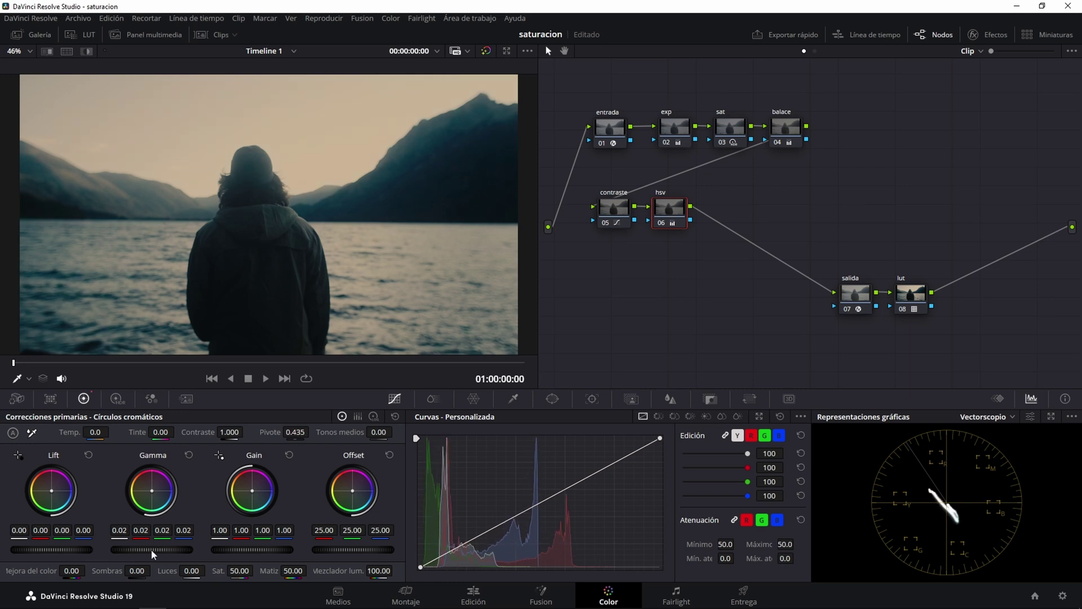
pyautogui.moveTo(245, 549); pyautogui.dragTo(258, 549)
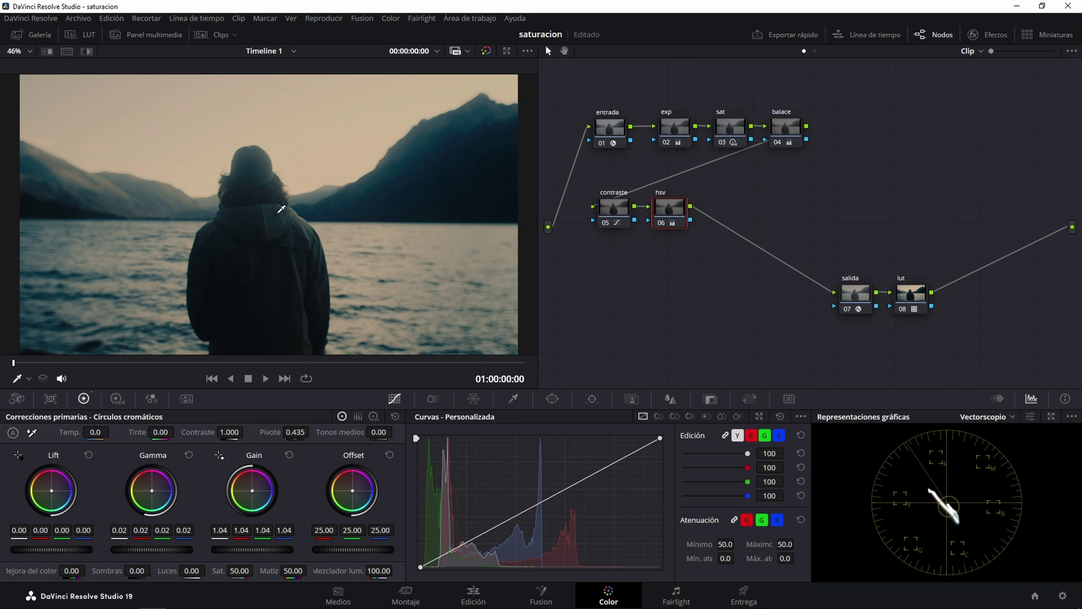
pyautogui.click(791, 128)
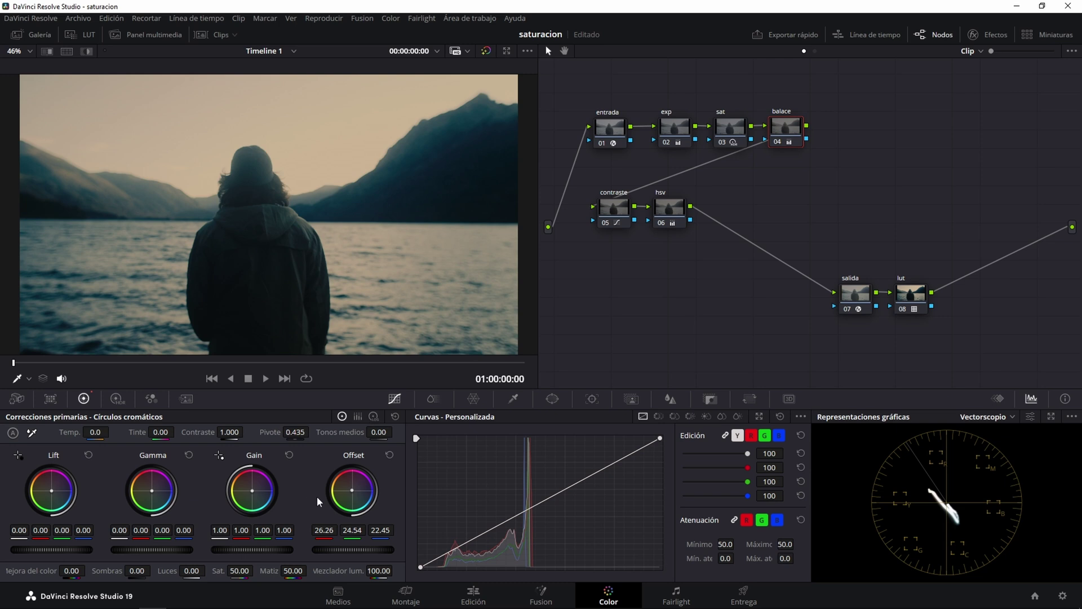
pyautogui.moveTo(353, 491); pyautogui.dragTo(349, 489)
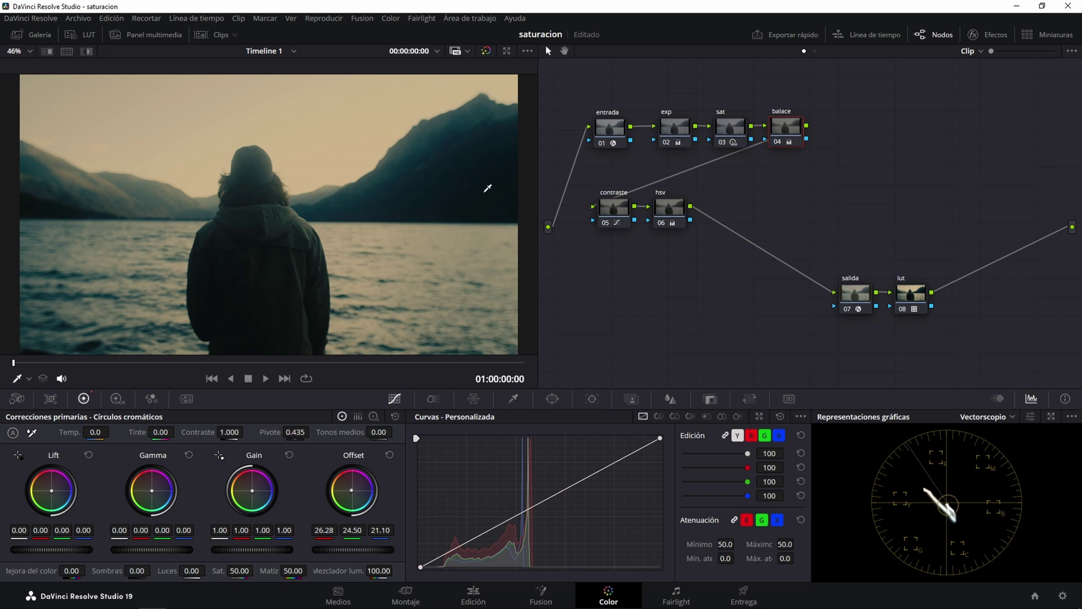
pyautogui.click(676, 214)
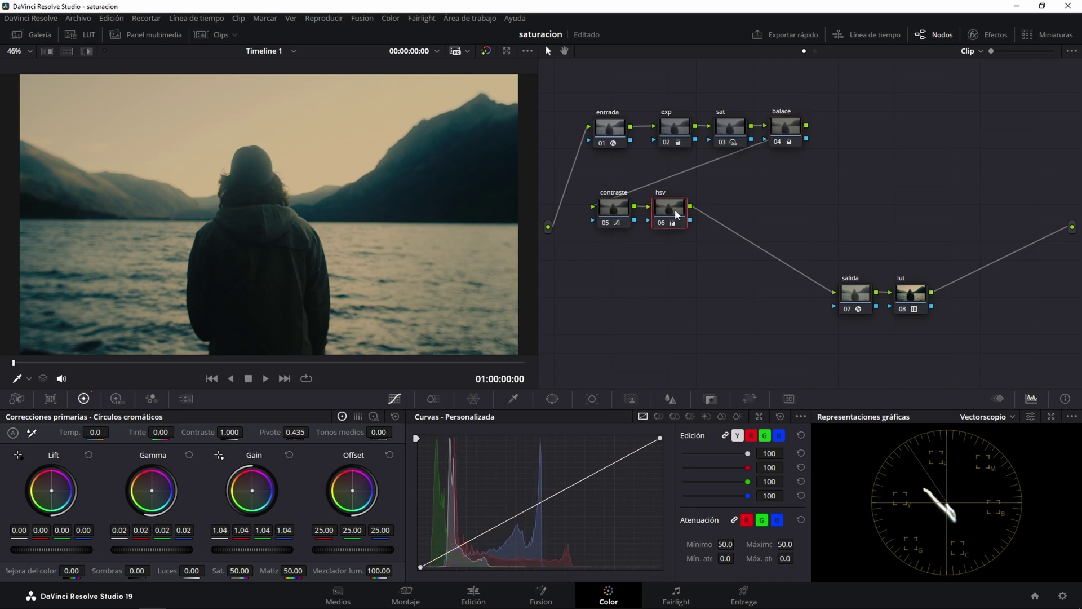
# - Add a serial node 07 after hsv and name it 'fondo'
pyautogui.hotkey('alt', 's')
pyautogui.rightClick(724, 210)
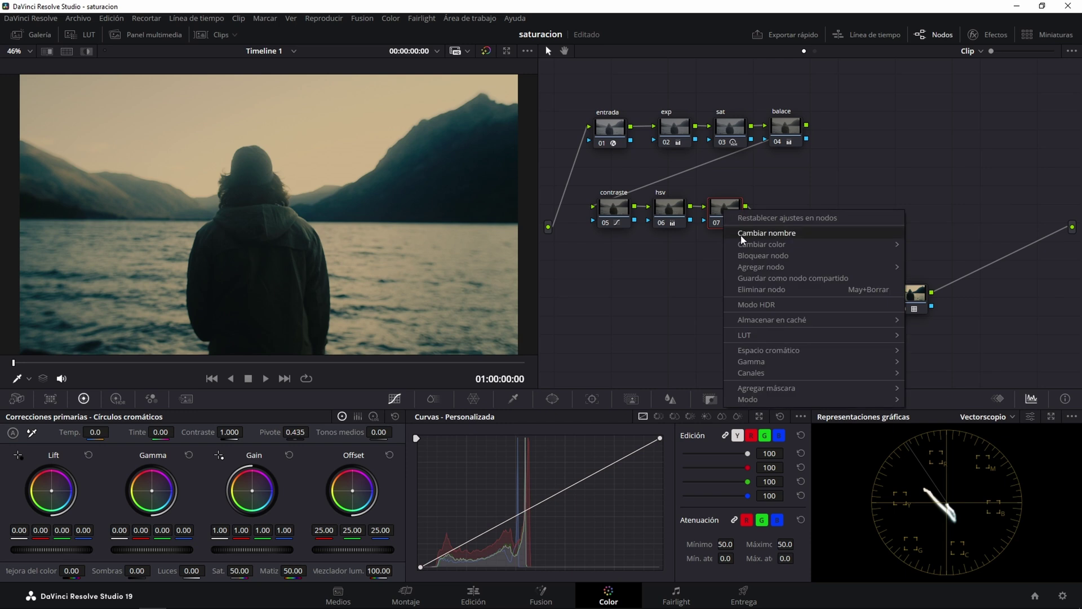
pyautogui.click(740, 235)
pyautogui.write('fondo')
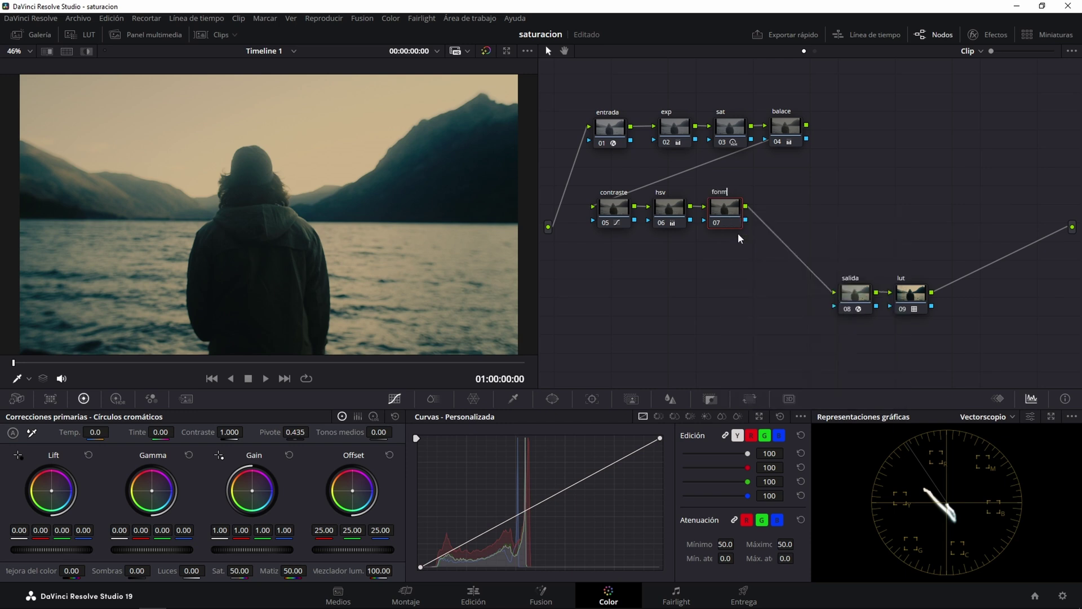
pyautogui.press('Return')
# - Give fondo a large, soft, inverted circular Power Window covering the whole scene
pyautogui.click(553, 399)
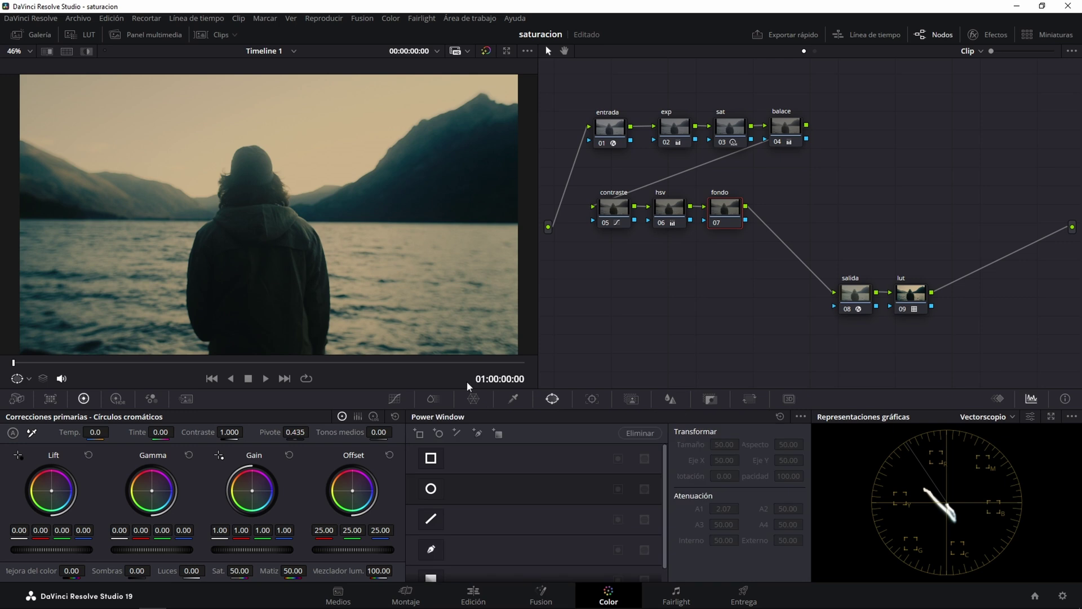
pyautogui.click(431, 488)
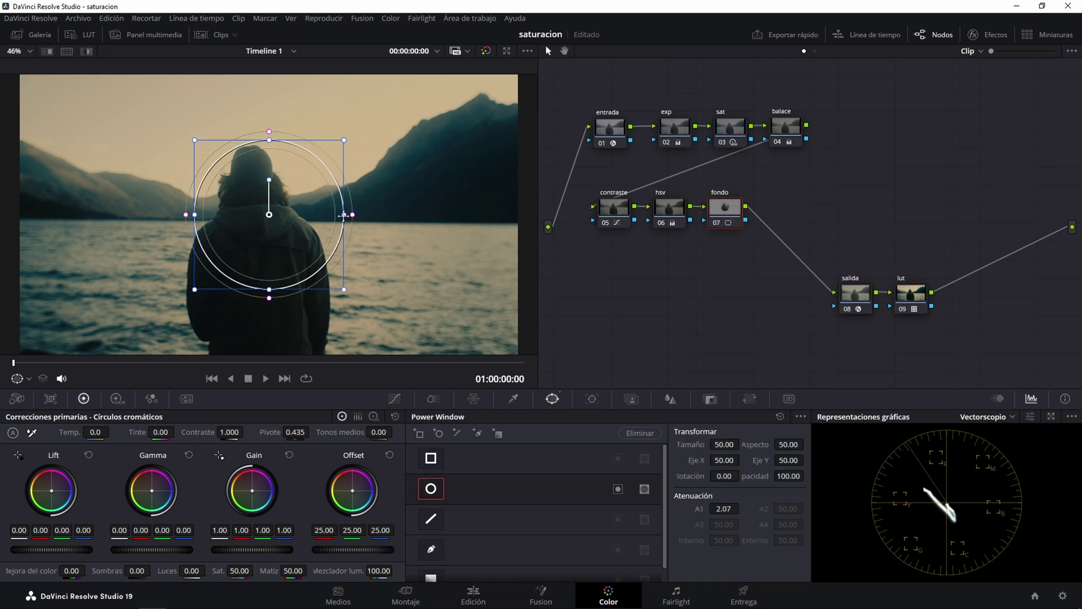
pyautogui.moveTo(344, 214); pyautogui.dragTo(481, 214)
pyautogui.moveTo(269, 289); pyautogui.dragTo(269, 341)
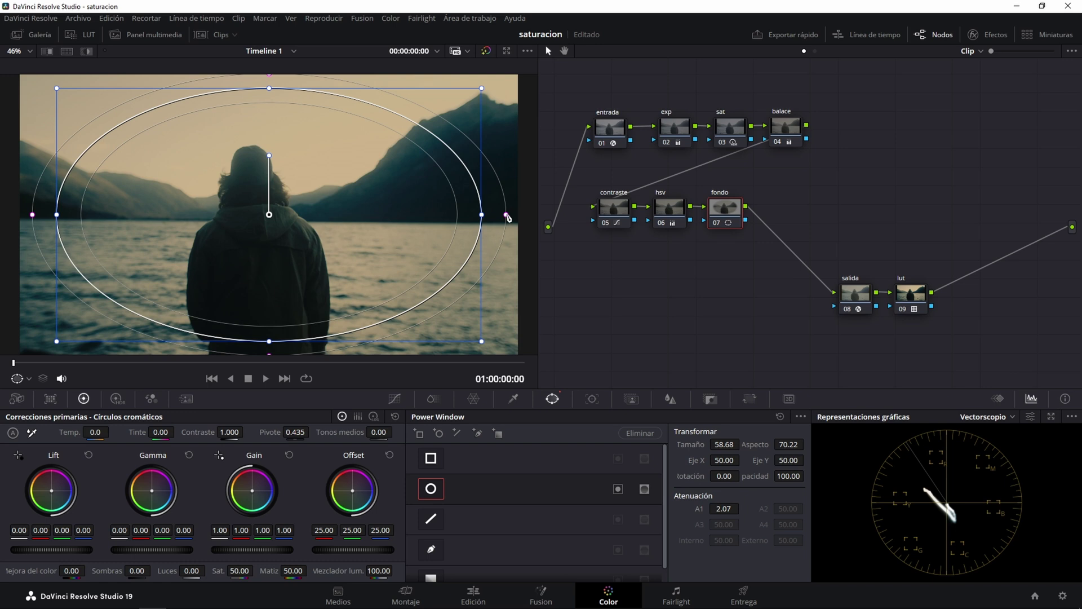
pyautogui.moveTo(506, 215); pyautogui.dragTo(553, 221)
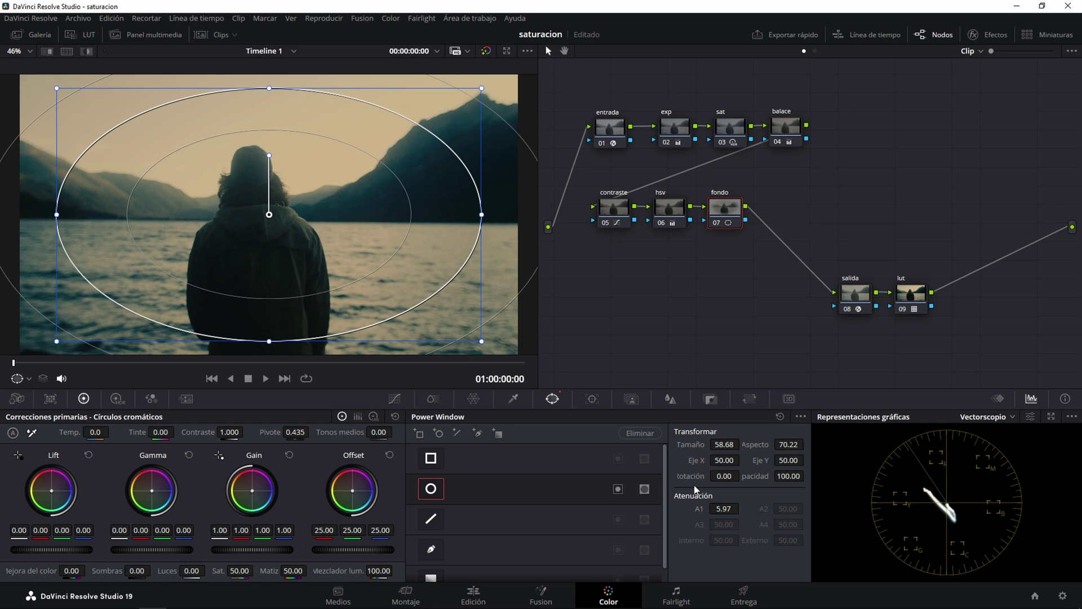
pyautogui.click(618, 489)
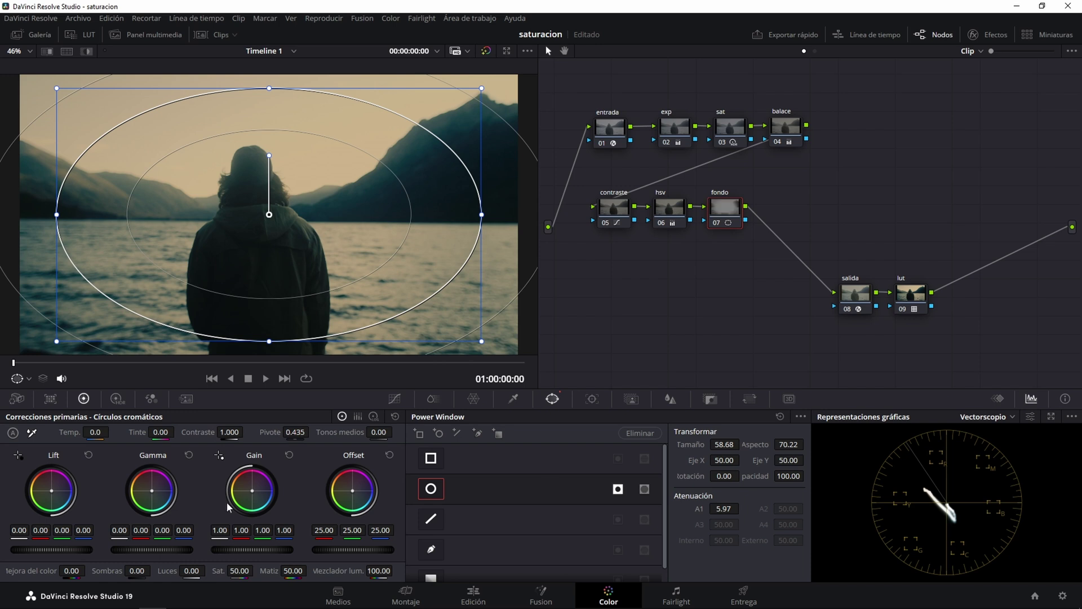
# - Lower fondo's Gamma to -0.02 and hide the window outline in the viewer
pyautogui.moveTo(161, 550); pyautogui.dragTo(154, 549)
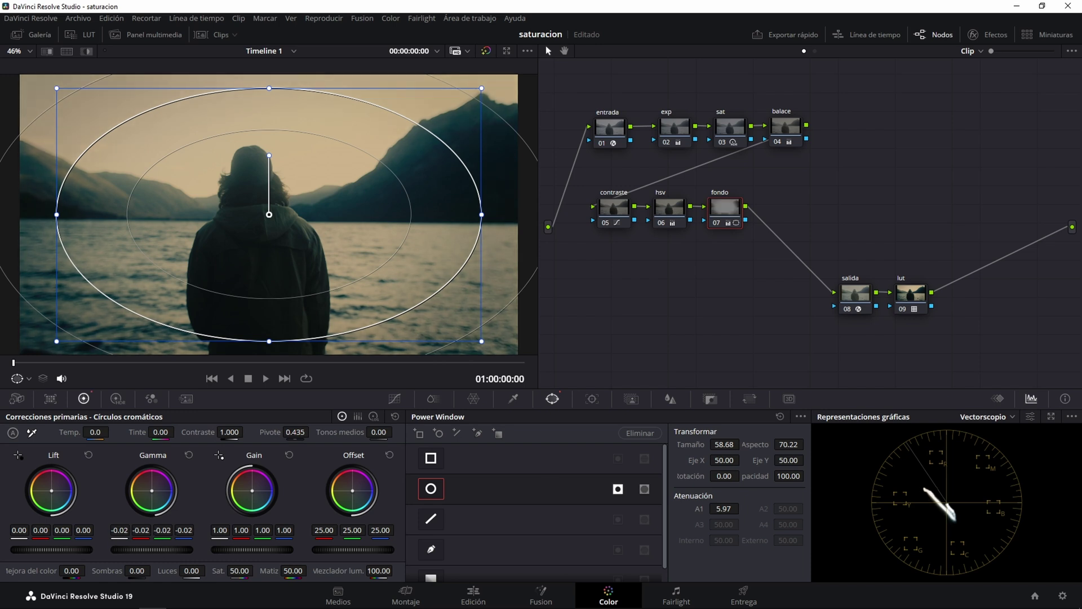
pyautogui.click(29, 379)
pyautogui.click(20, 396)
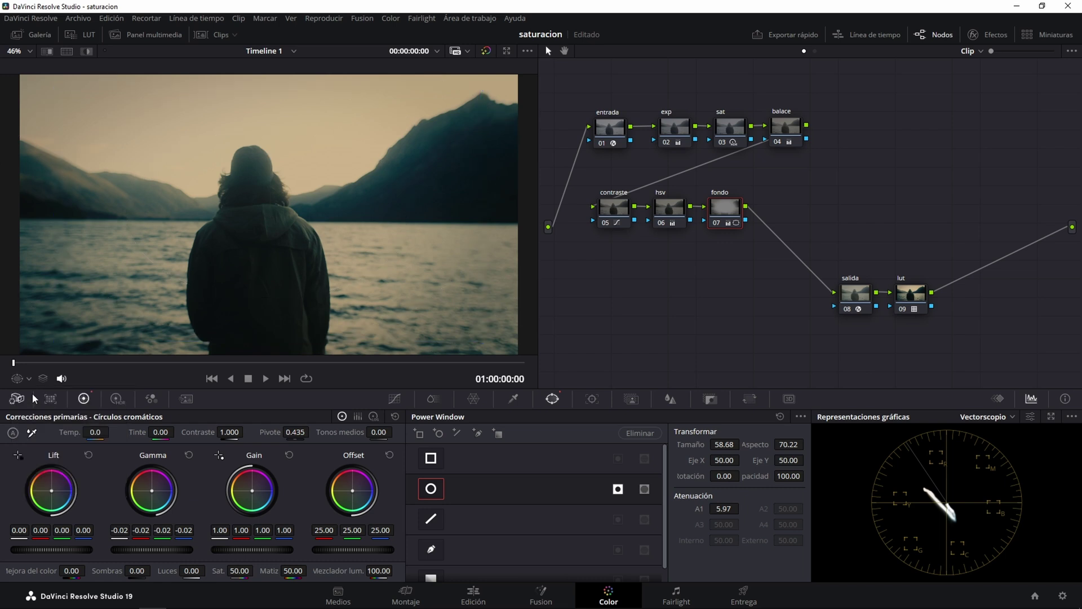
# - Toggle the fondo node off and on to compare the background darkening
pyautogui.click(717, 219)
pyautogui.click(718, 220)
pyautogui.click(719, 223)
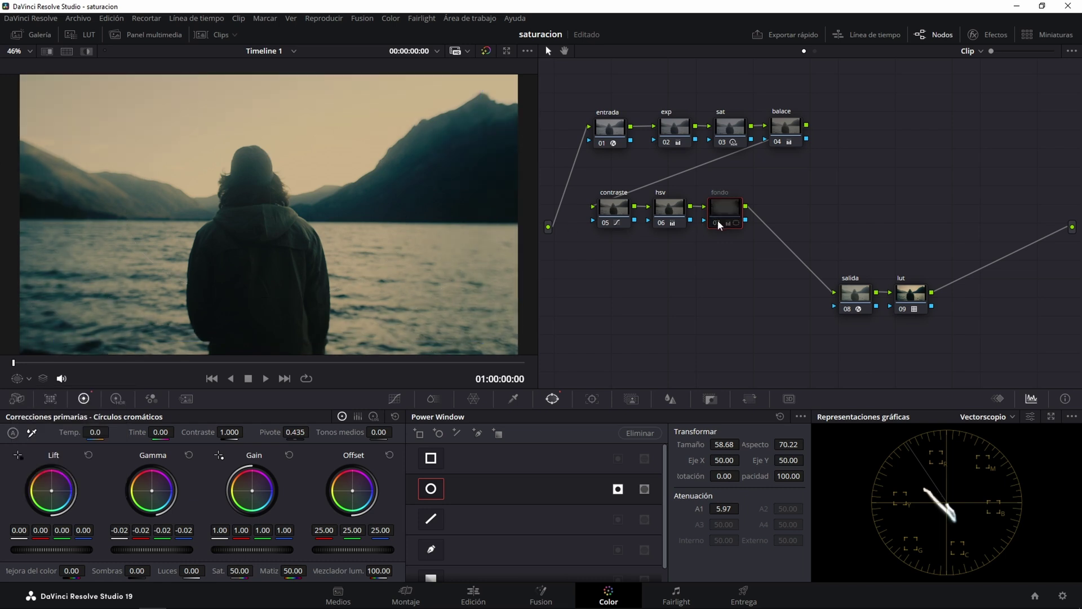
pyautogui.click(718, 219)
pyautogui.click(718, 220)
pyautogui.click(718, 220)
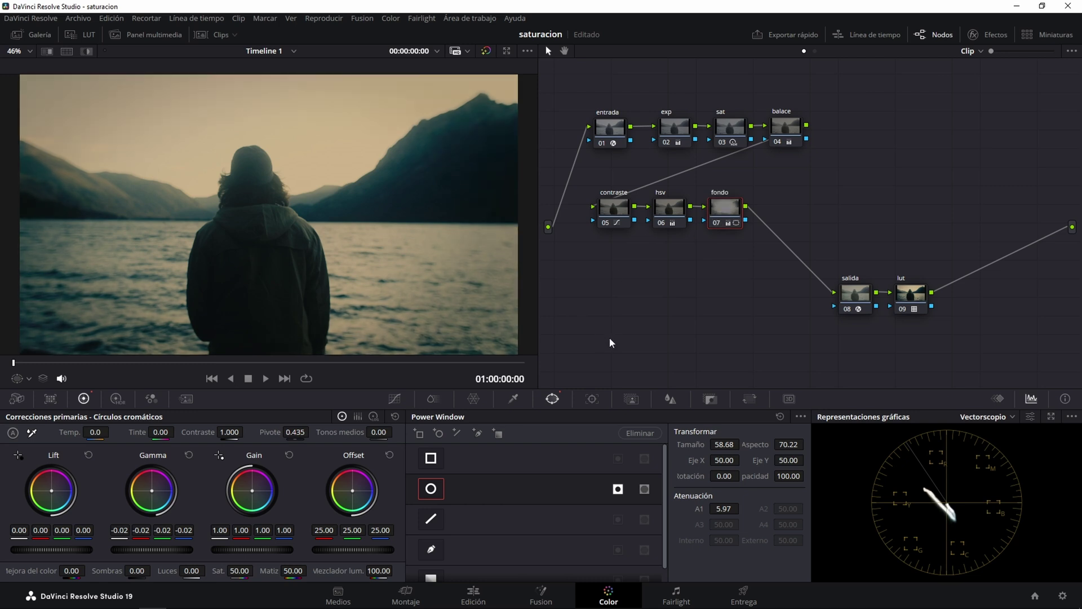
# - Play the graded lakeside clip and stop at 01:00:24:01 to review the result
pyautogui.press('space')
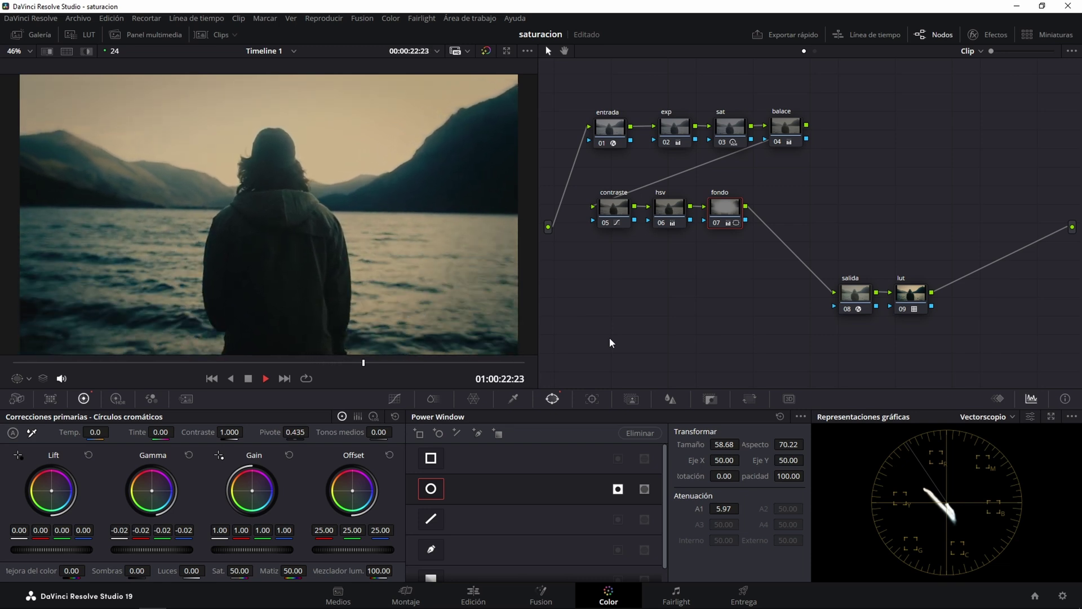
pyautogui.press('space')
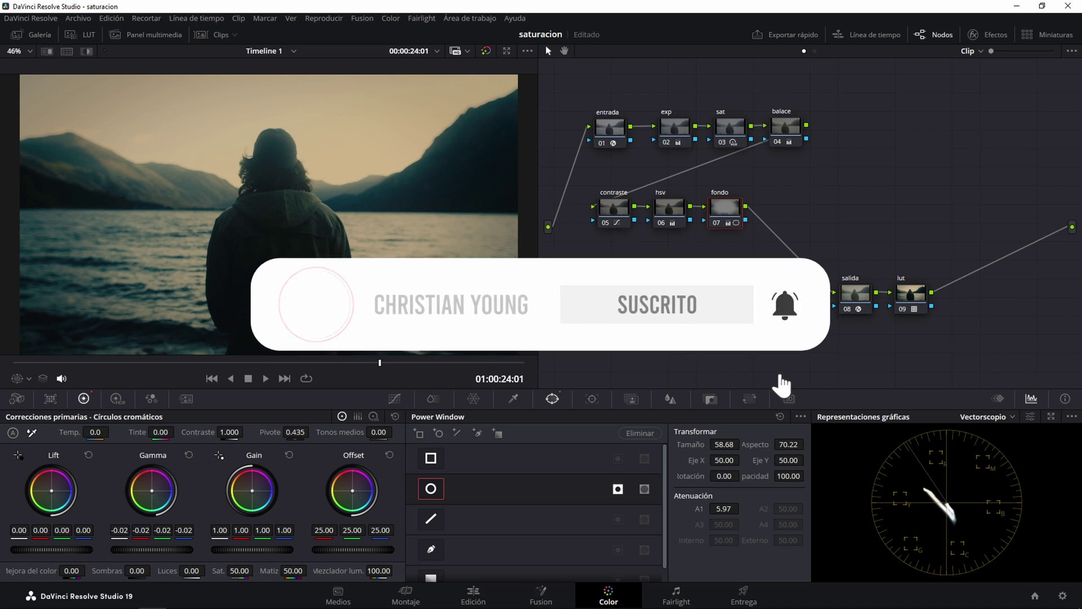
pyautogui.click(610, 337)
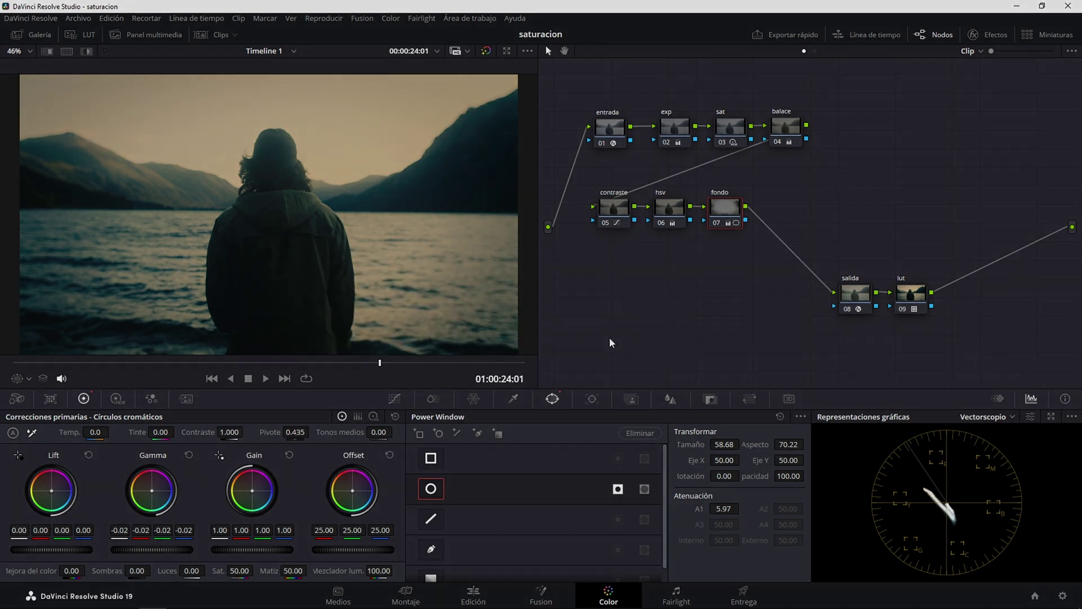